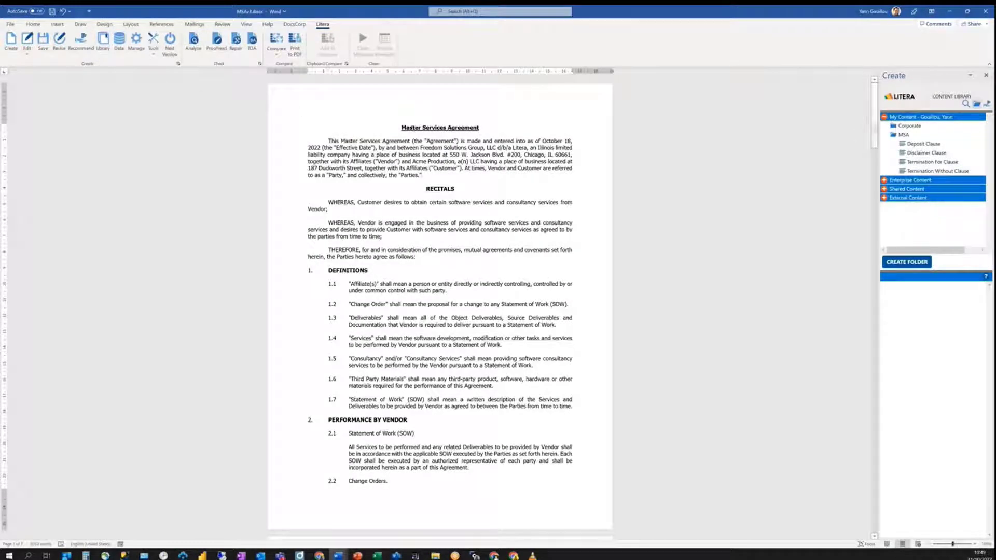
pyautogui.moveTo(874, 129); pyautogui.dragTo(874, 262)
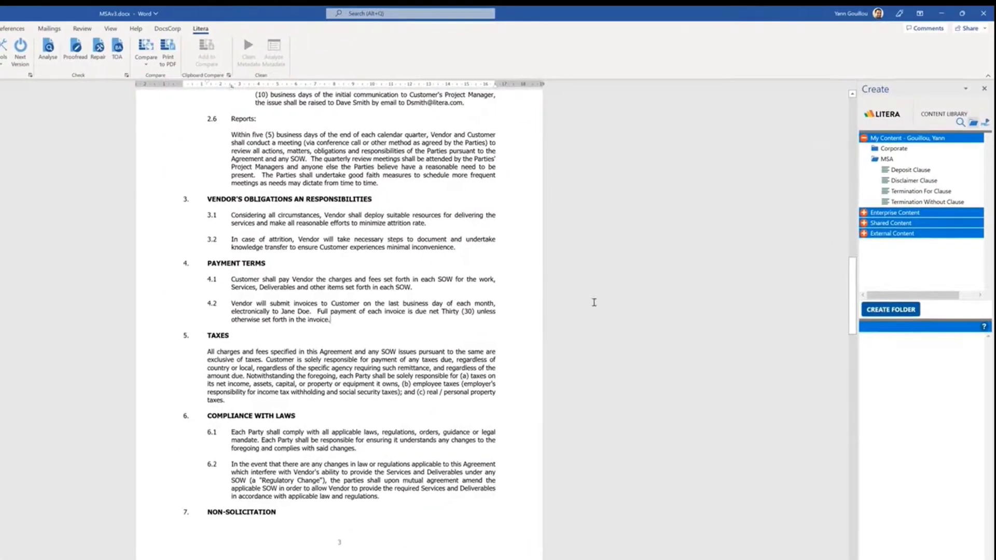
# - Insert the saved Deposit Clause from the Litera library after 4.2 as new clause 4.3
pyautogui.click(903, 169)
pyautogui.doubleClick(901, 171)
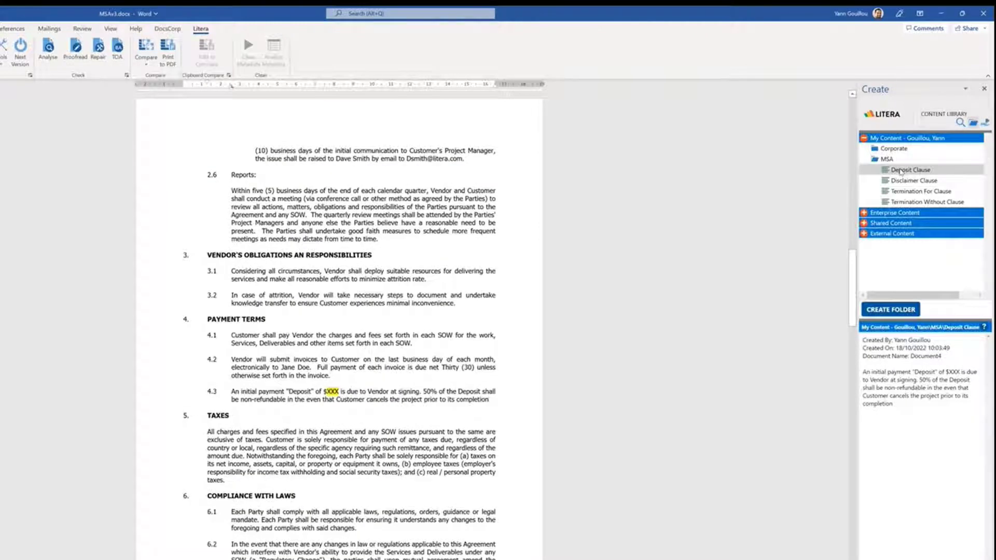
# - Save paragraph 4.2 as new library content 'Payment Terms and Due Date', anonymizing its date and name
pyautogui.tripleClick(333, 375)
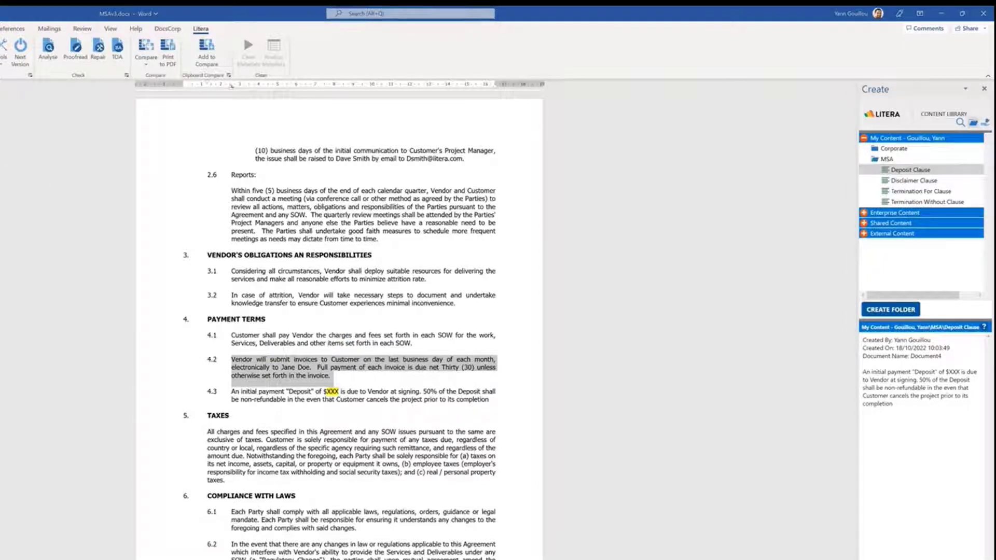
pyautogui.write('Paymen')
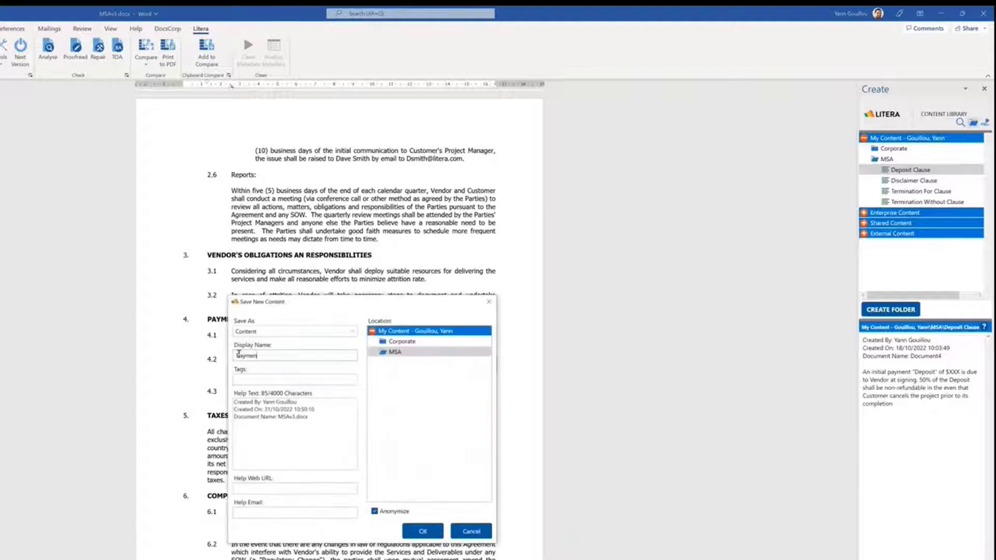
pyautogui.write('t Terms and Due Date')
pyautogui.click(426, 534)
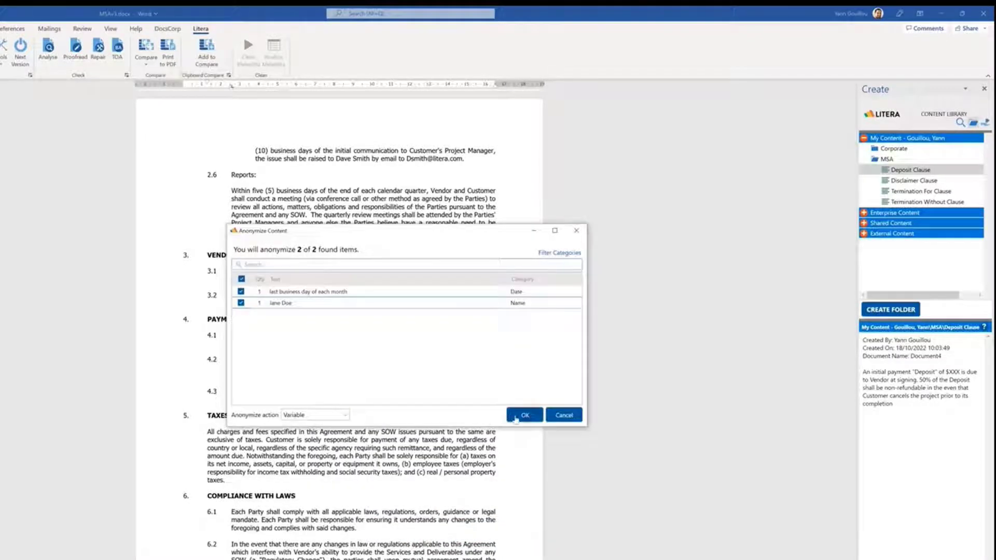
pyautogui.click(515, 419)
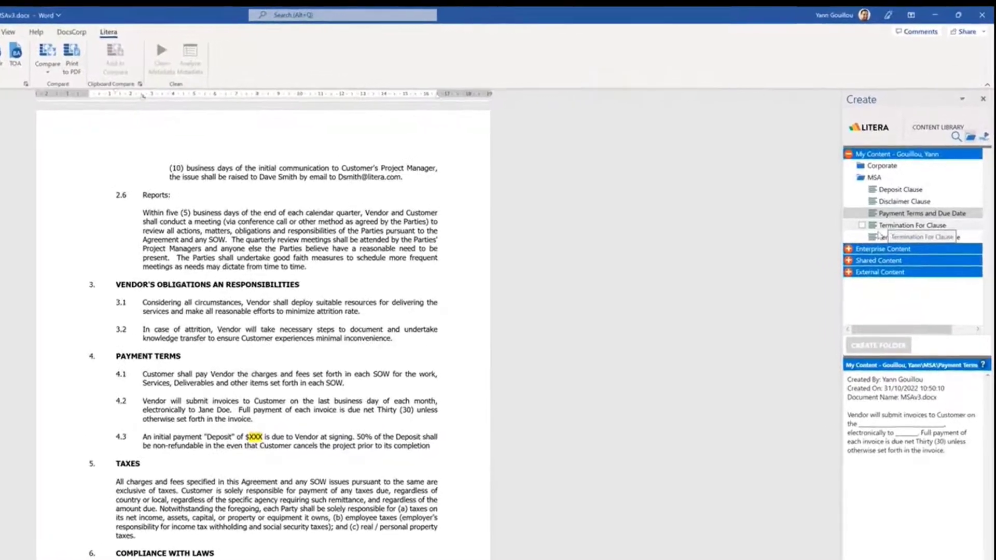
# - Browse the shared Other folder and the enterprise Corporate clauses in the library tree
pyautogui.click(842, 282)
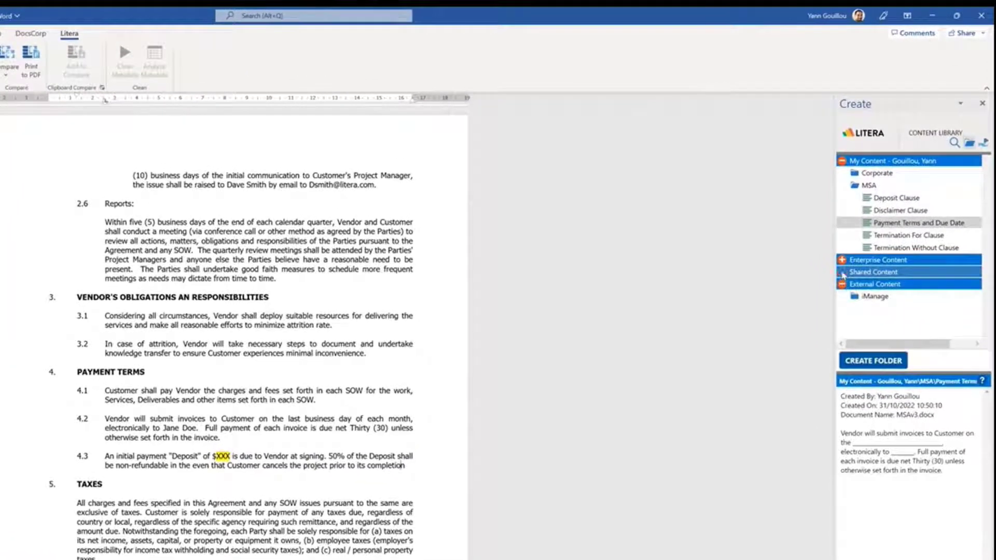
pyautogui.click(841, 272)
pyautogui.click(870, 311)
pyautogui.doubleClick(870, 282)
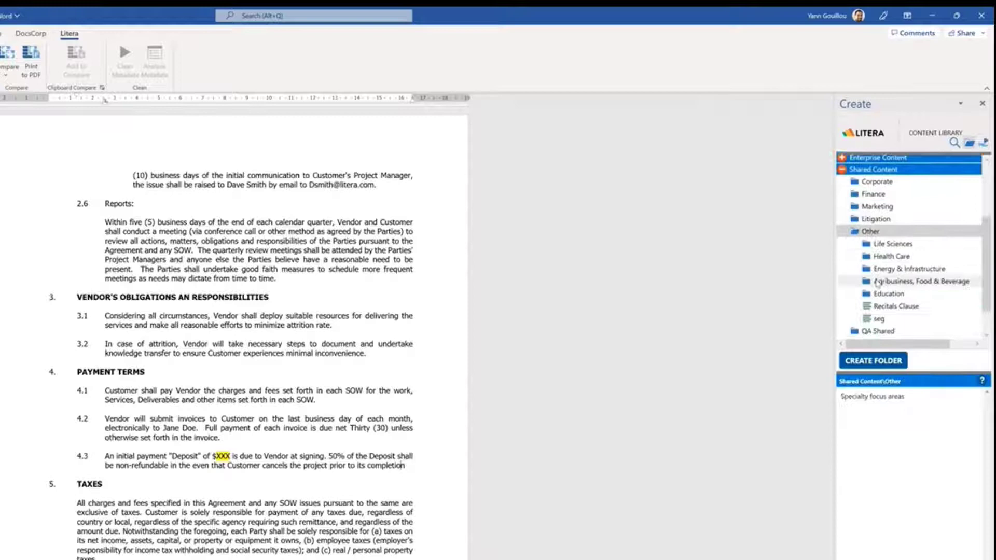
pyautogui.click(842, 157)
pyautogui.click(855, 195)
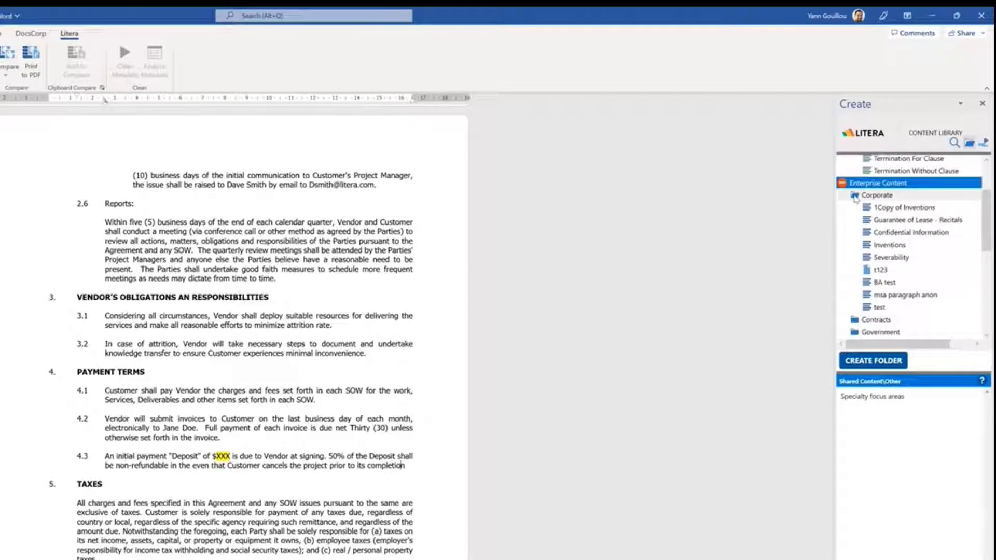
pyautogui.scroll(3, 854, 199)
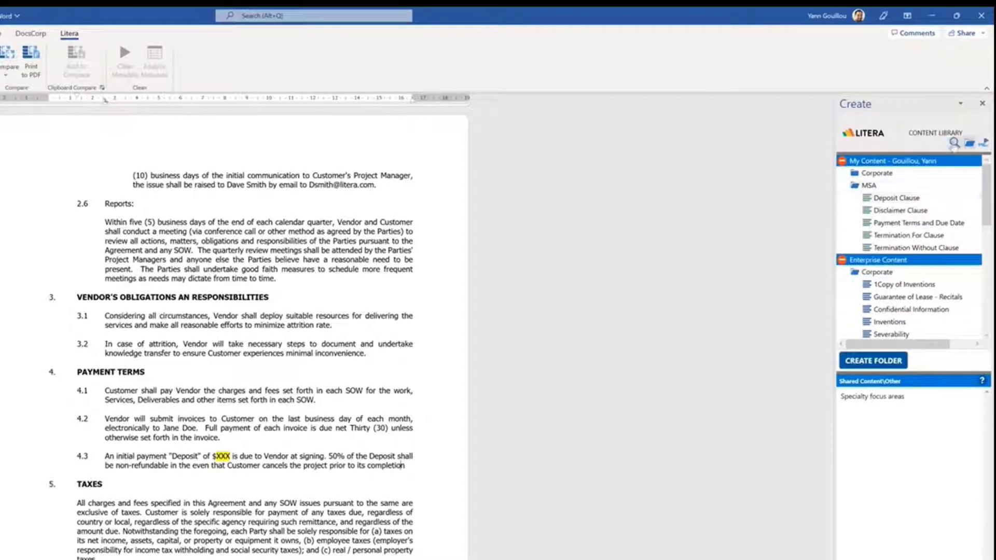
# - Show the Favorites list and preview Recitals Clause then Termination For Clause
pyautogui.click(955, 144)
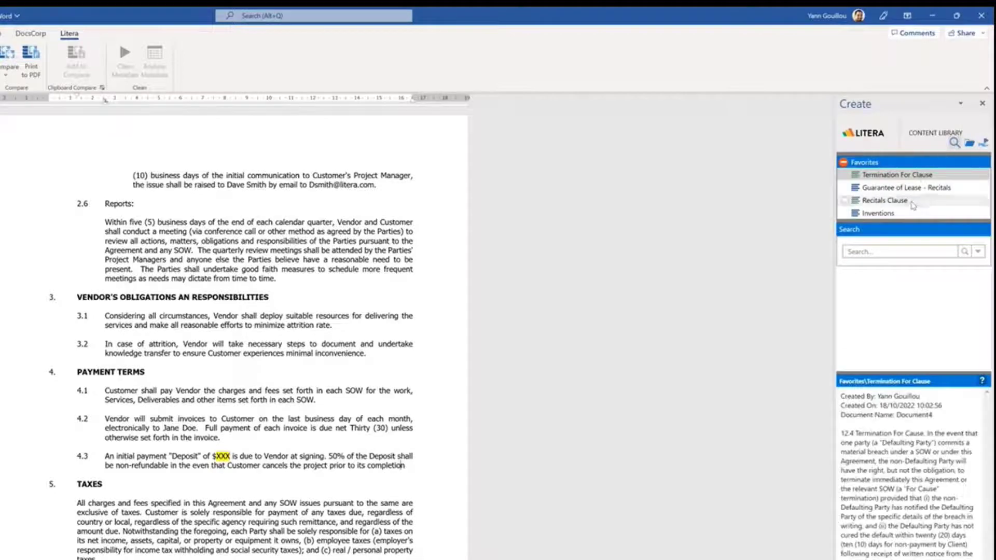
pyautogui.click(884, 200)
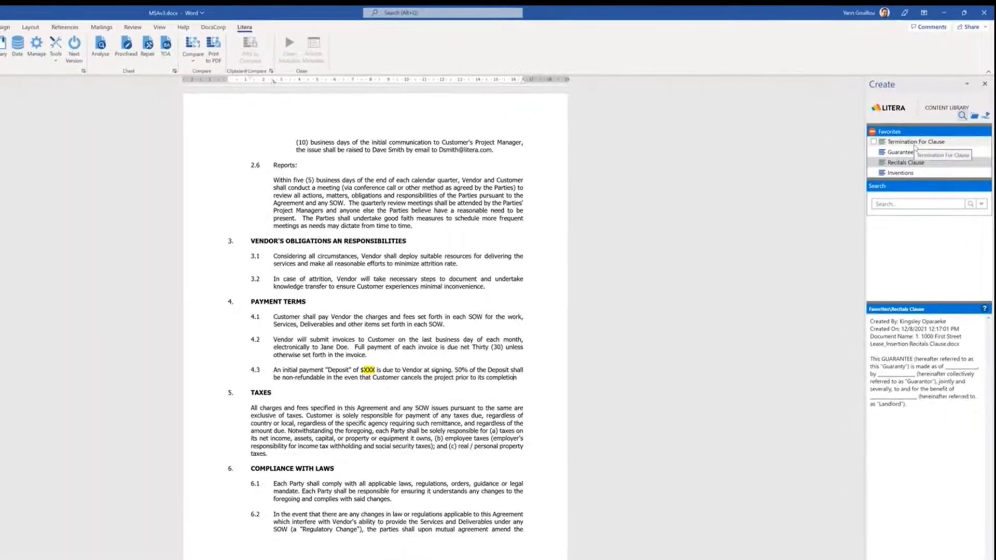
pyautogui.click(923, 126)
# - Turn on Track Changes and paste the Termination For Cause clause as 12.4 under Term
pyautogui.click(226, 24)
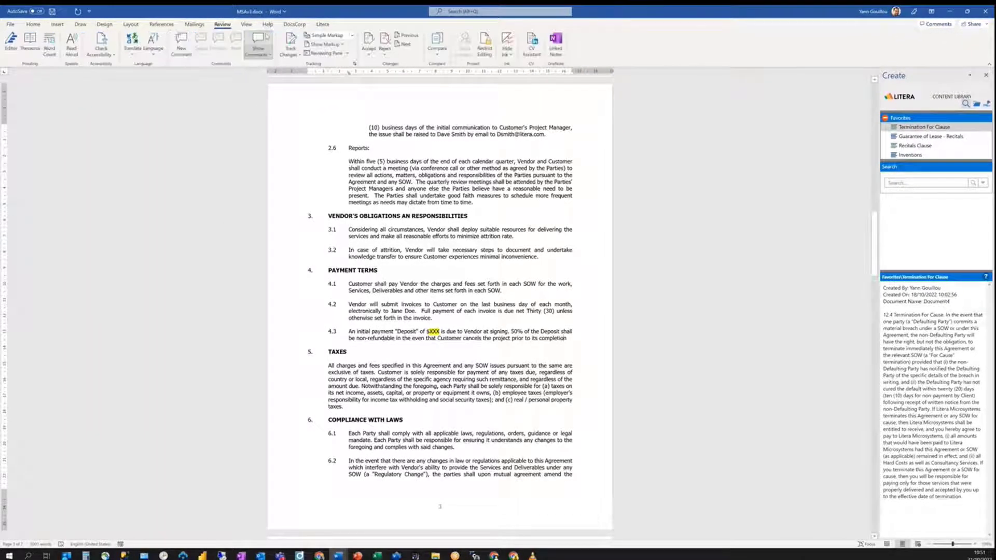
pyautogui.click(290, 43)
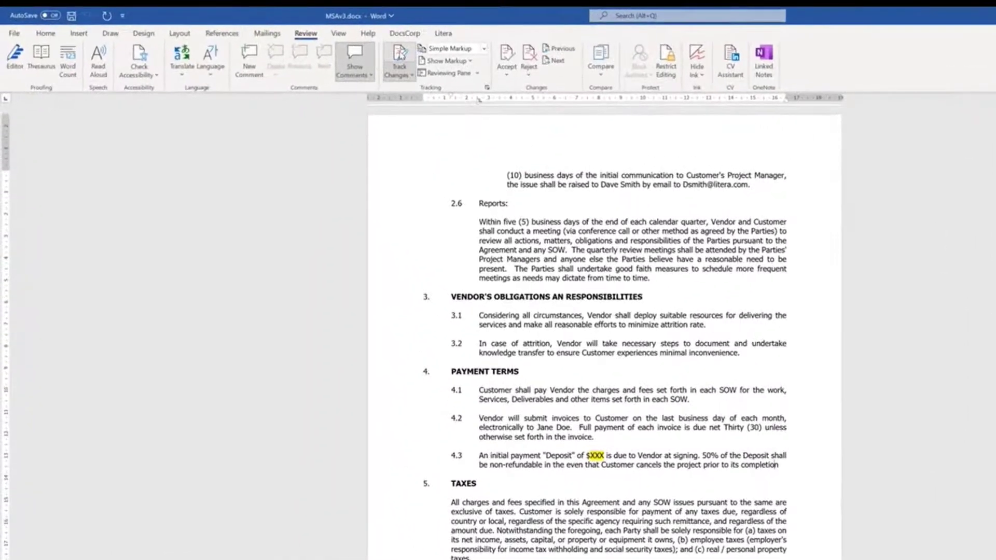
pyautogui.click(442, 33)
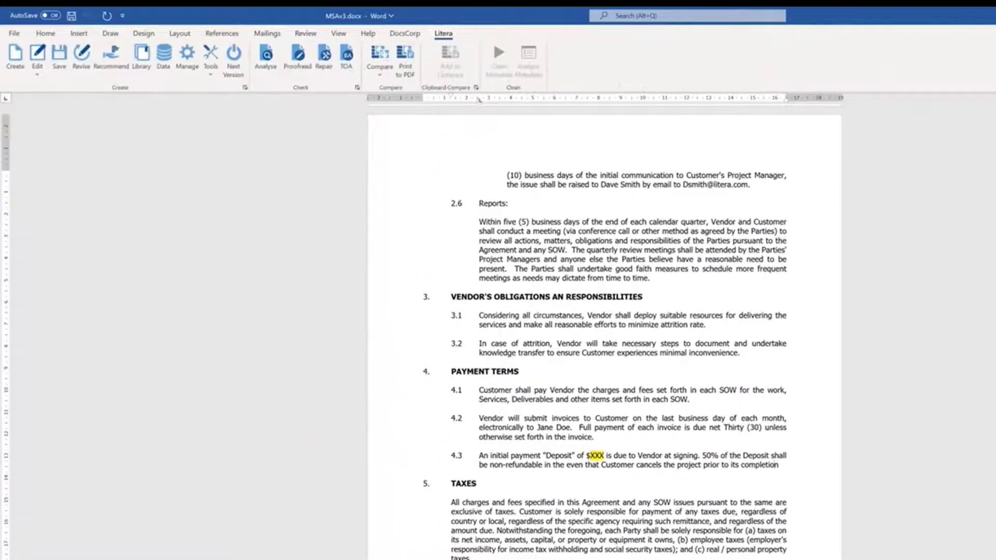
pyautogui.scroll(-15, 603, 334)
pyautogui.scroll(3, 604, 334)
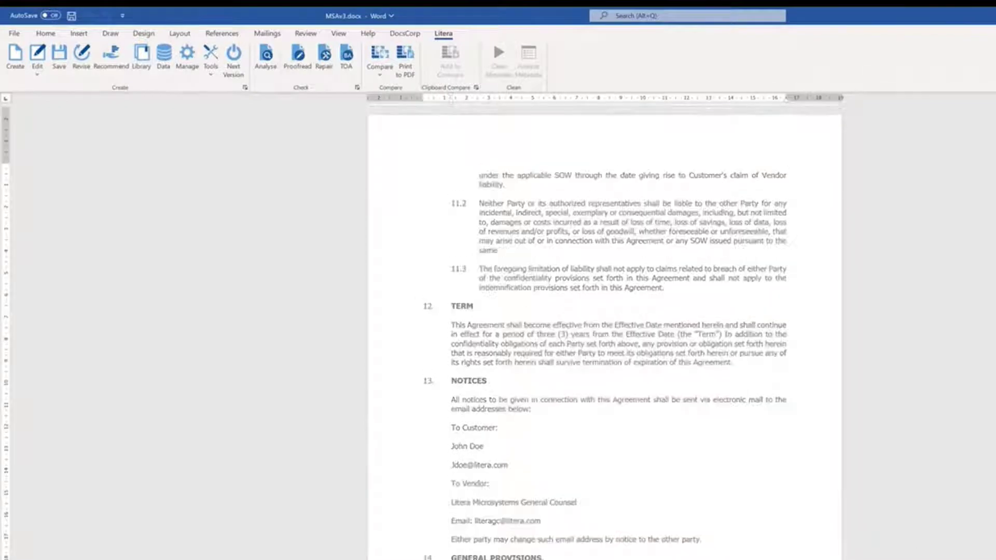
pyautogui.hotkey('ctrl', 'v')
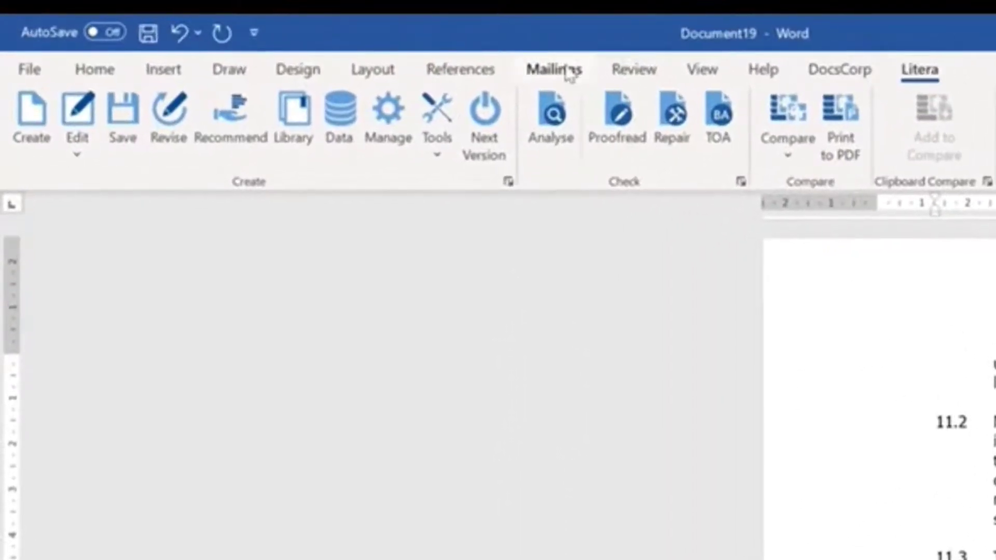
# - Run Litera Analyse and review the Risk Assessment list of 18 attention items
pyautogui.click(555, 124)
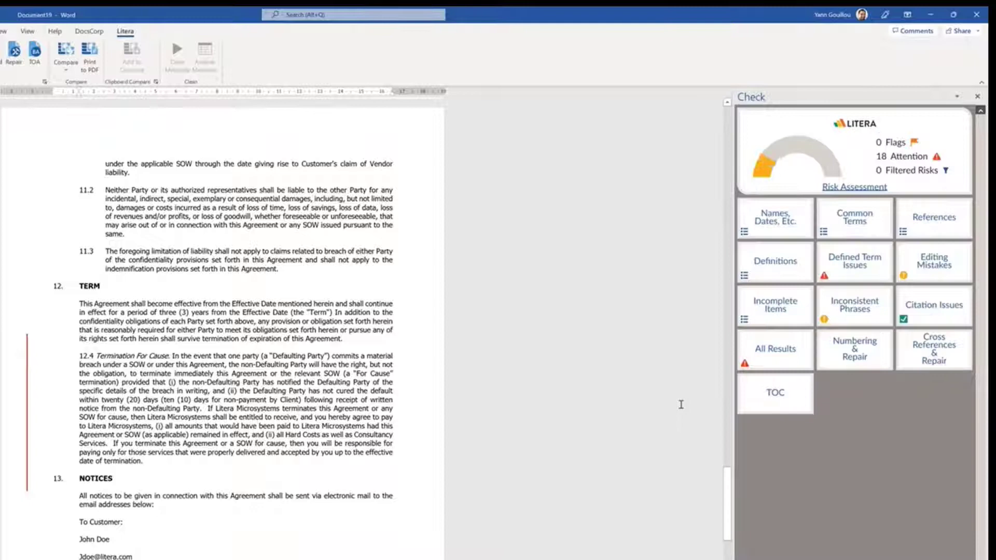
pyautogui.moveTo(797, 163)
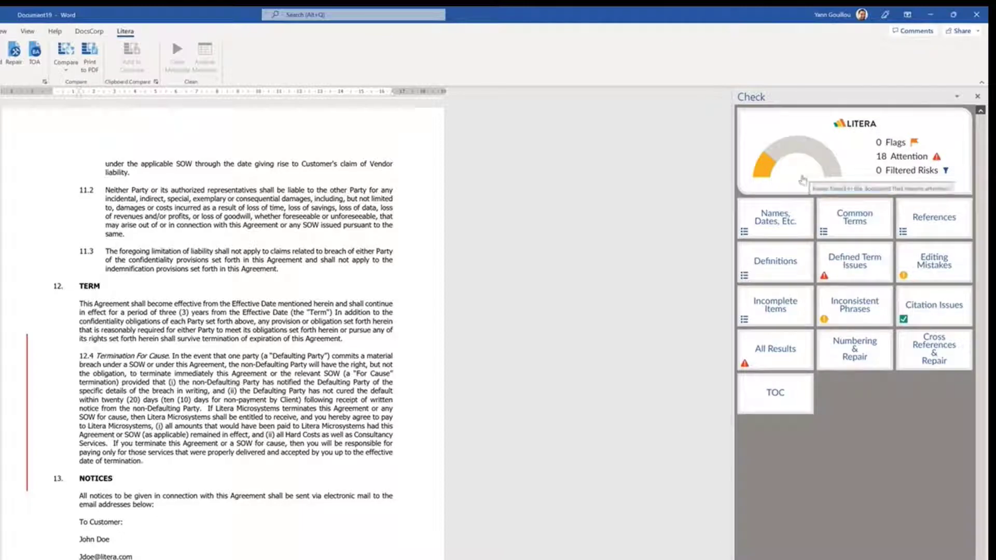
pyautogui.click(802, 180)
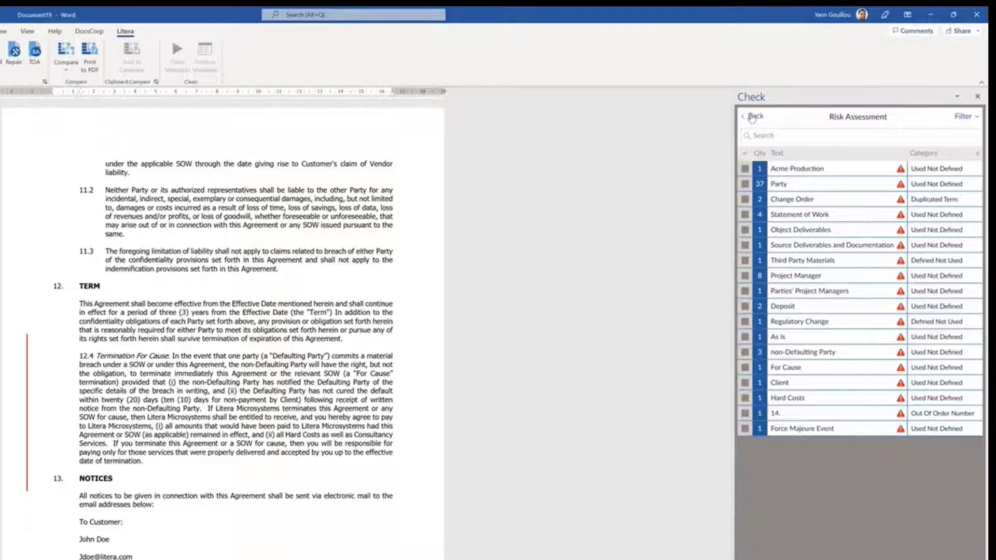
pyautogui.click(752, 117)
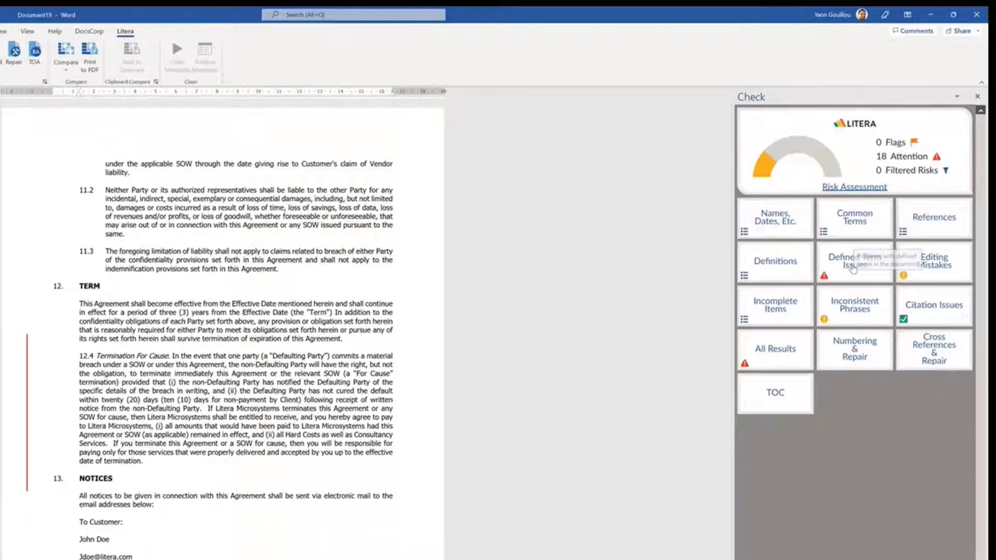
# - From Defined Term Issues, define the undefined term Hard Costs as placeholder clause 1.4
pyautogui.click(852, 266)
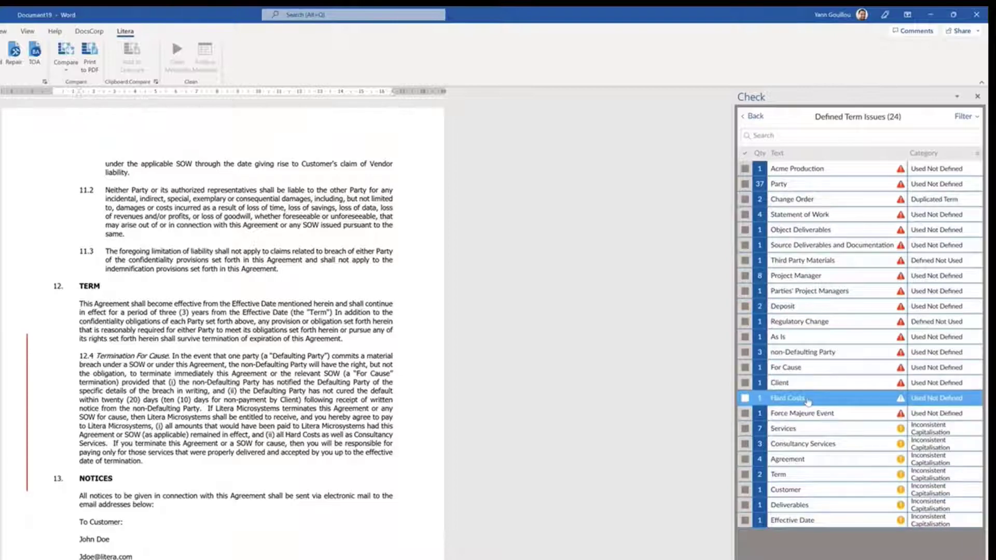
pyautogui.click(808, 399)
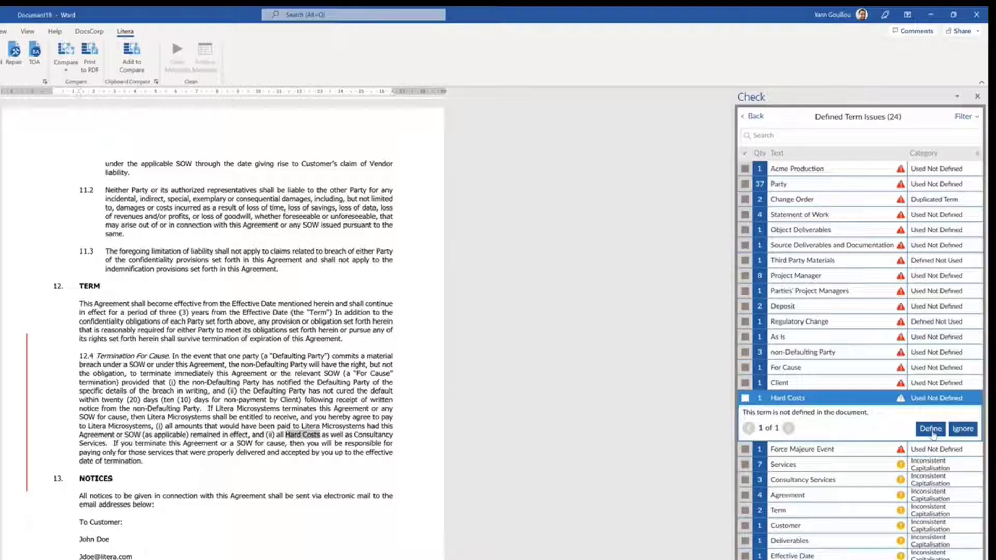
pyautogui.click(930, 429)
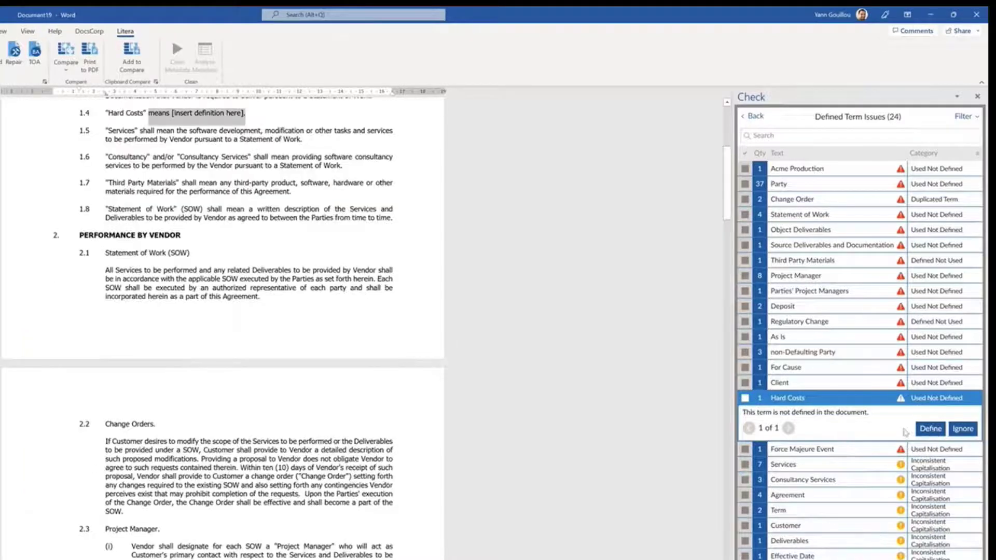
pyautogui.scroll(1, 263, 257)
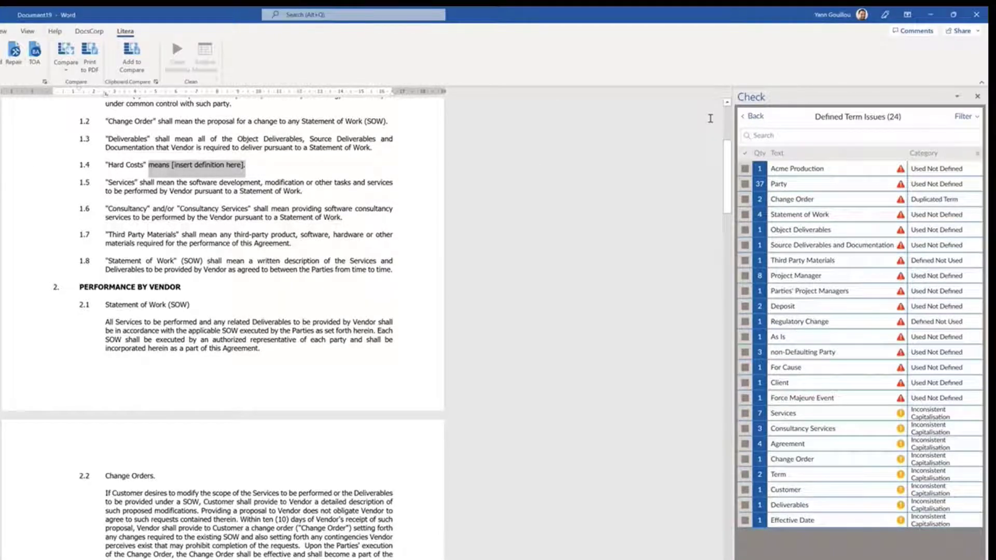
# - Review the Customer definition and step through its occurrences in the Definitions list
pyautogui.click(750, 116)
pyautogui.click(773, 261)
pyautogui.click(797, 215)
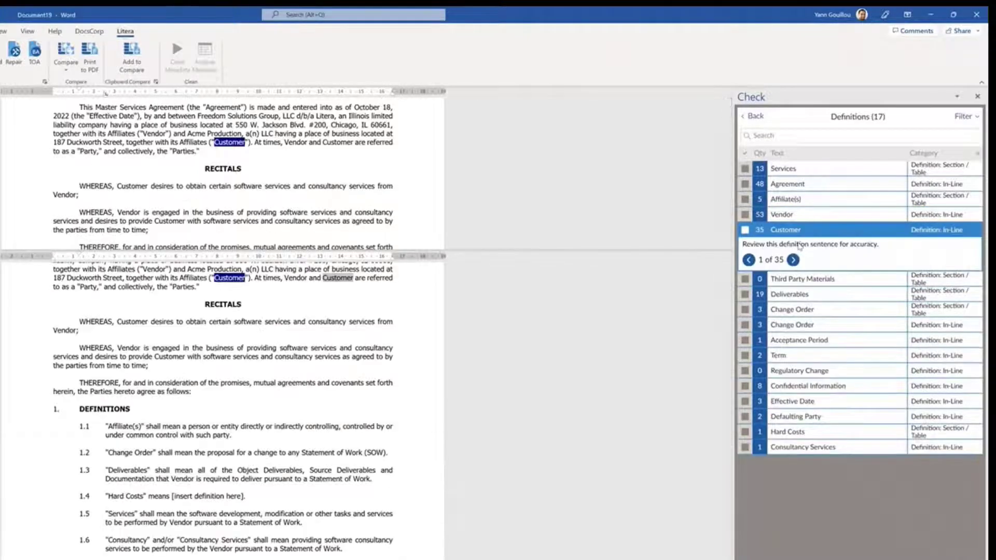
pyautogui.click(794, 261)
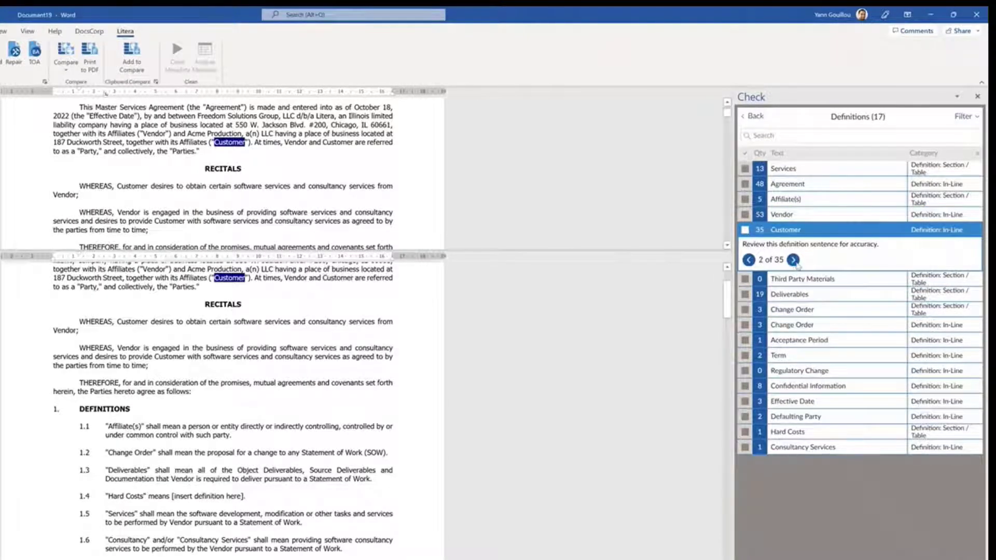
pyautogui.click(794, 261)
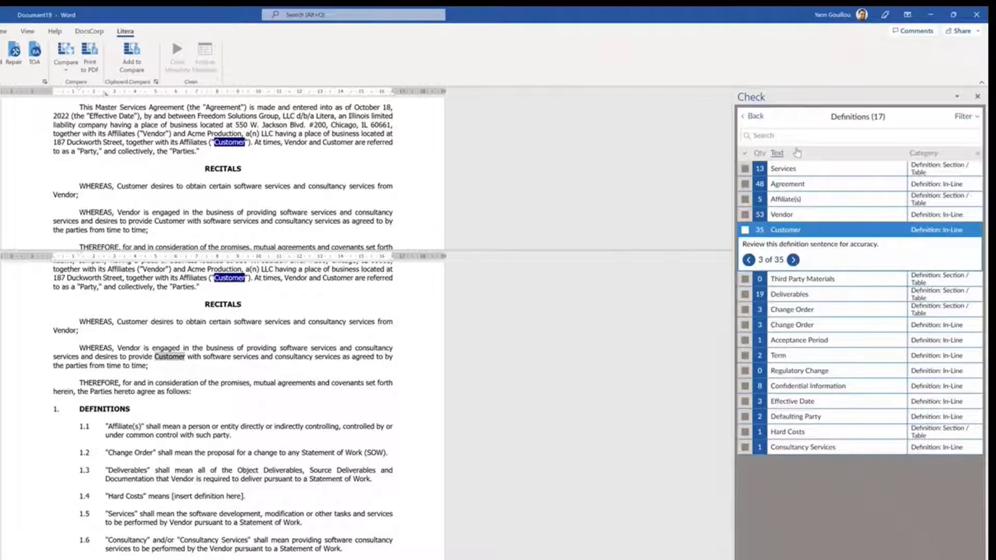
pyautogui.click(753, 116)
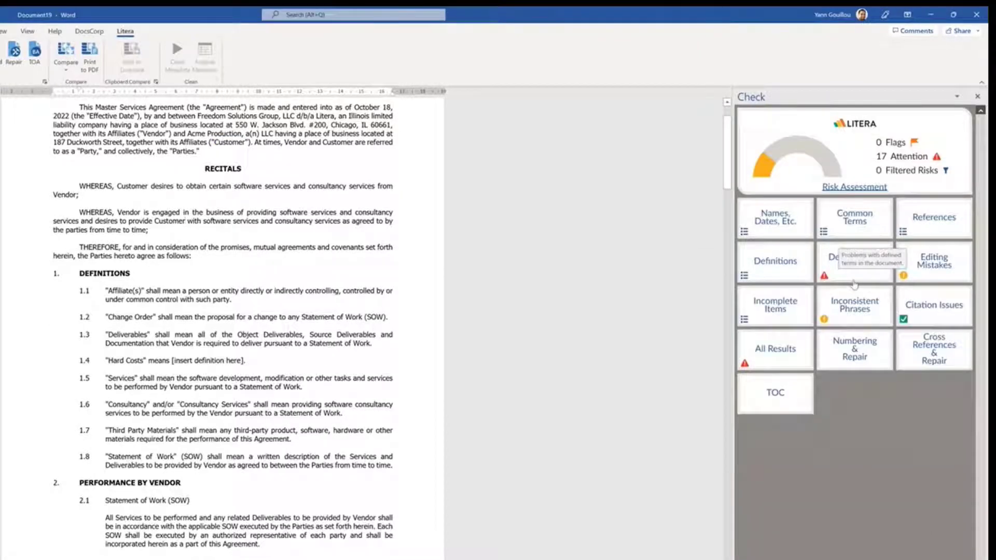
# - Locate undefined term Client in clause 12.4 and replace it with Customer
pyautogui.click(853, 268)
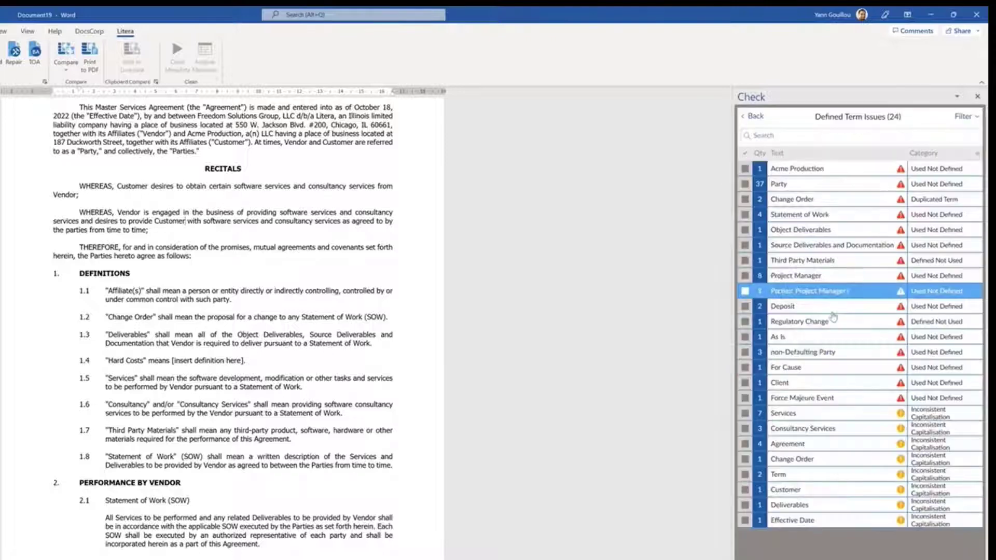
pyautogui.click(793, 384)
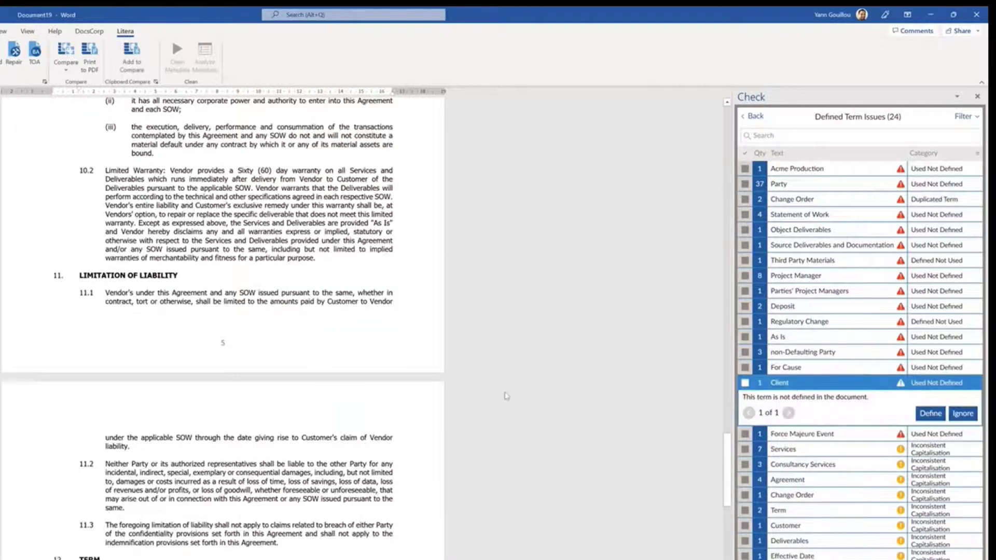
pyautogui.scroll(-2, 309, 467)
pyautogui.scroll(-3, 309, 467)
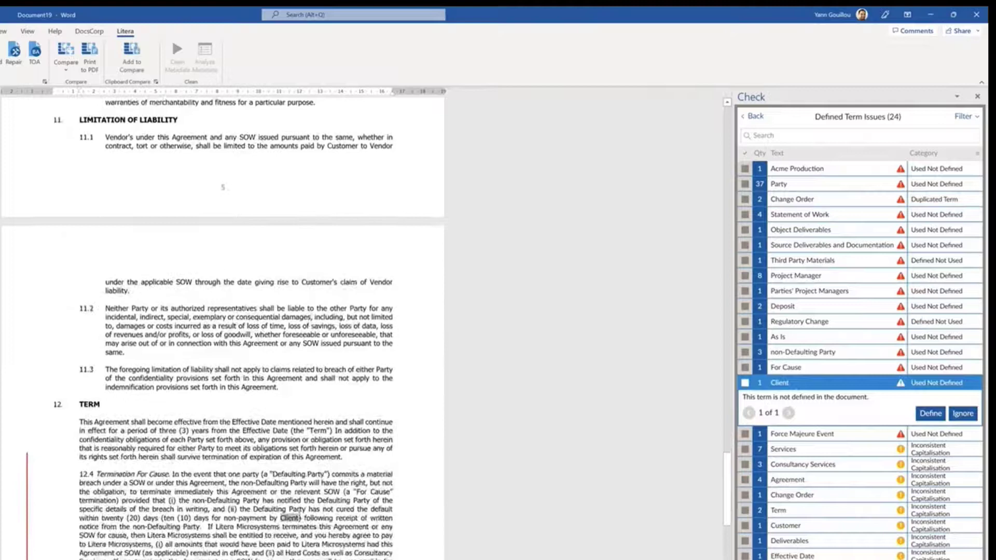
pyautogui.doubleClick(290, 518)
pyautogui.write('Customer')
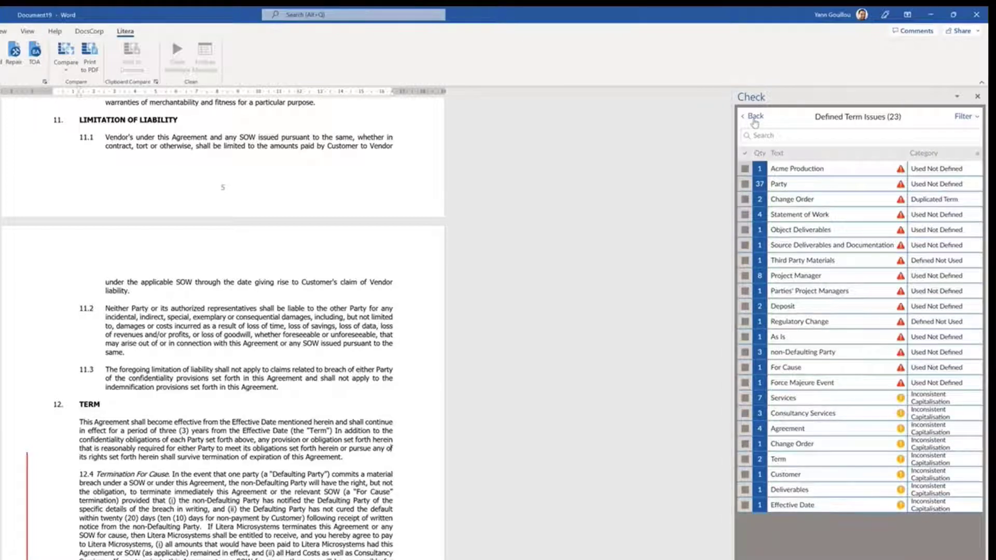
pyautogui.click(754, 117)
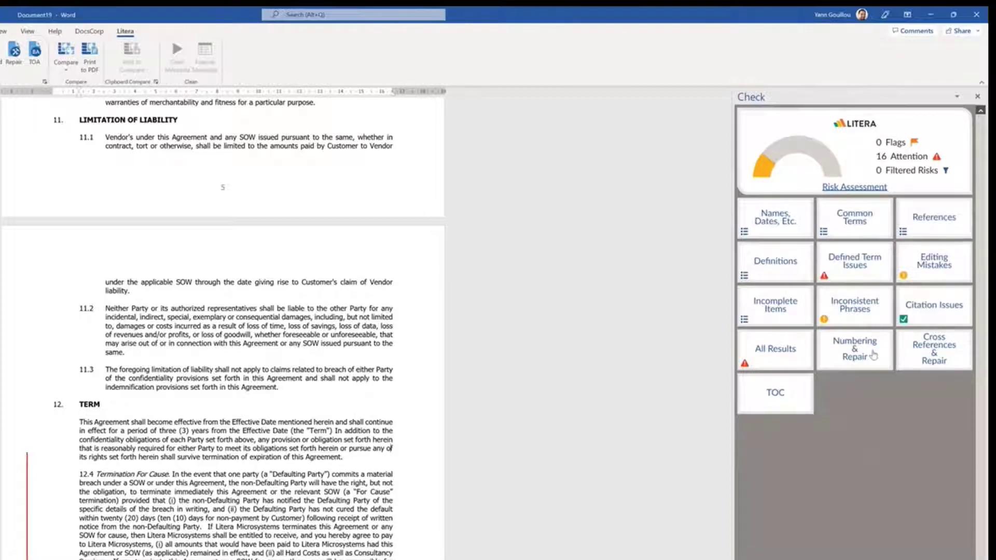
# - Run Numbering & Repair keeping revisions and fix List 1 issue 2, renumbering Termination For Cause to 12.1
pyautogui.click(873, 355)
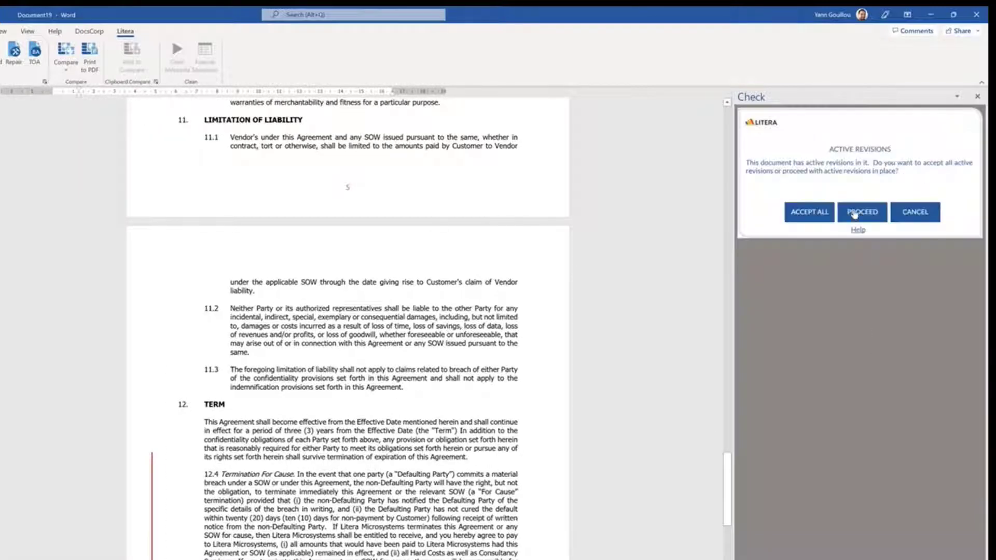
pyautogui.click(855, 212)
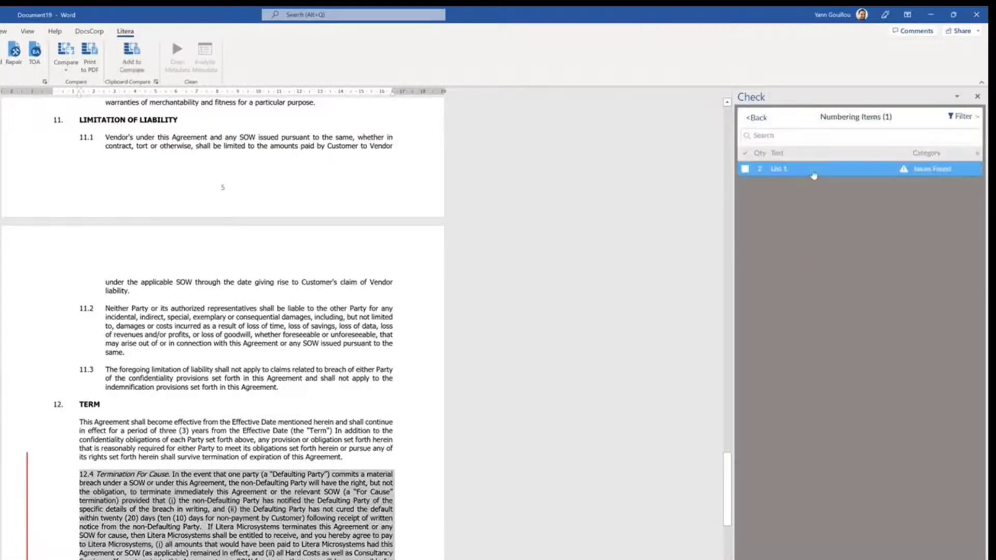
pyautogui.click(814, 173)
pyautogui.click(785, 237)
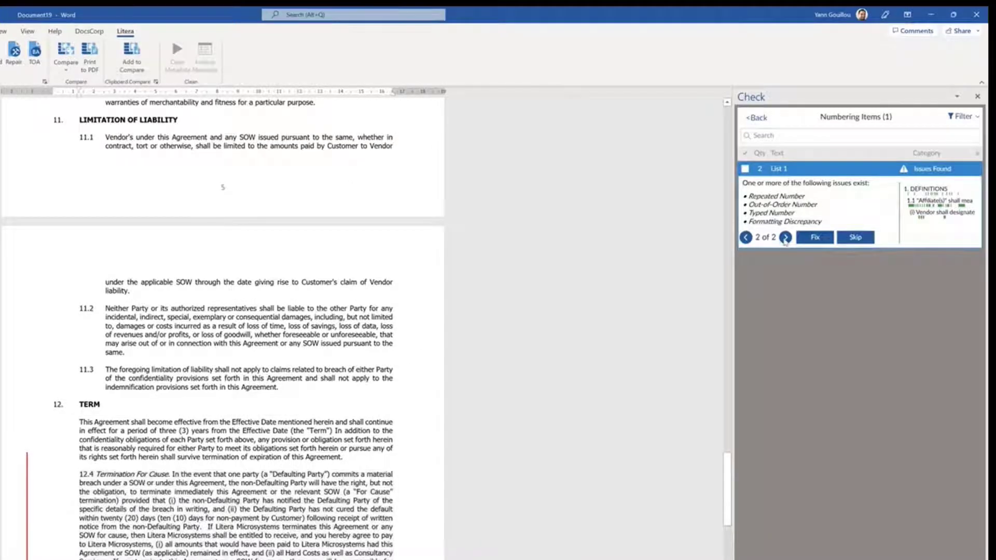
pyautogui.click(814, 237)
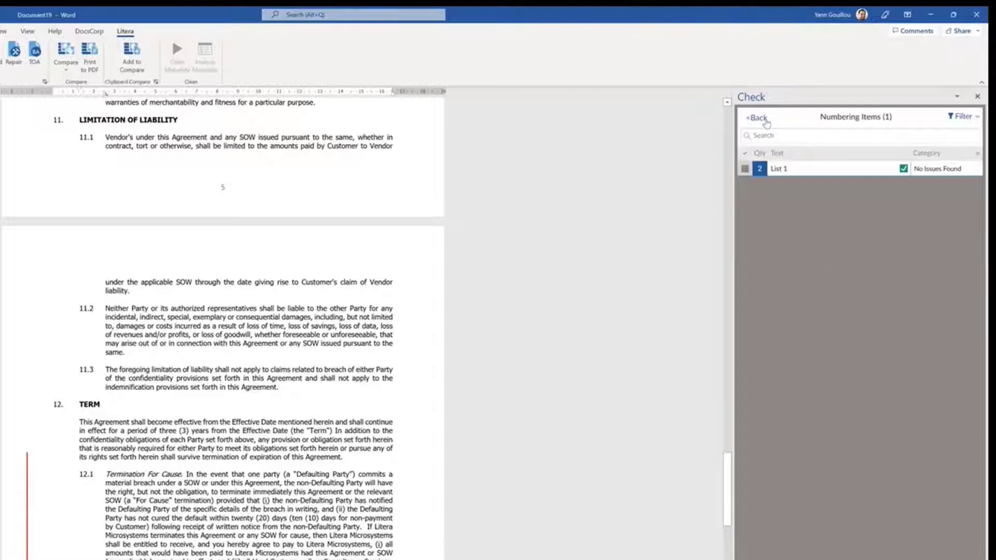
pyautogui.click(757, 118)
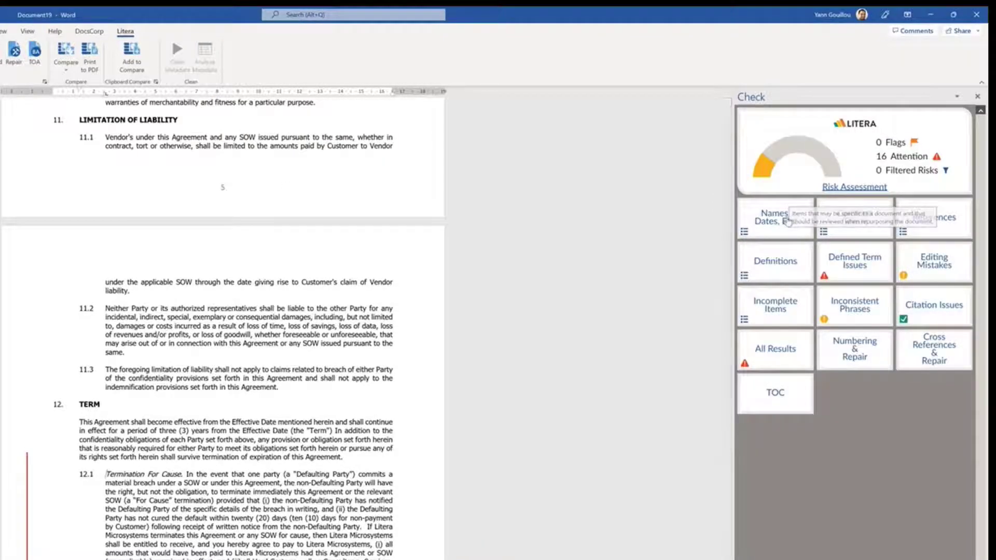
pyautogui.click(786, 220)
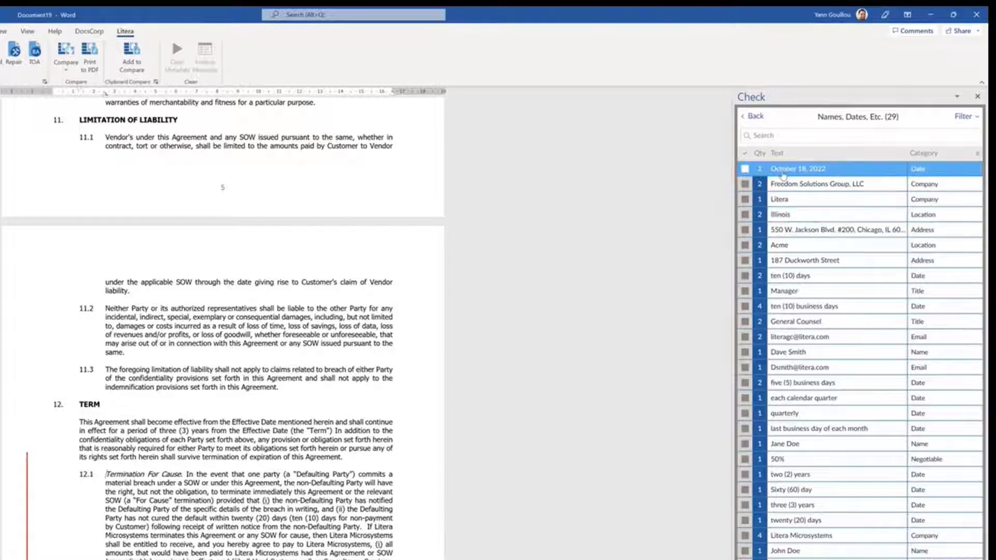
pyautogui.click(752, 117)
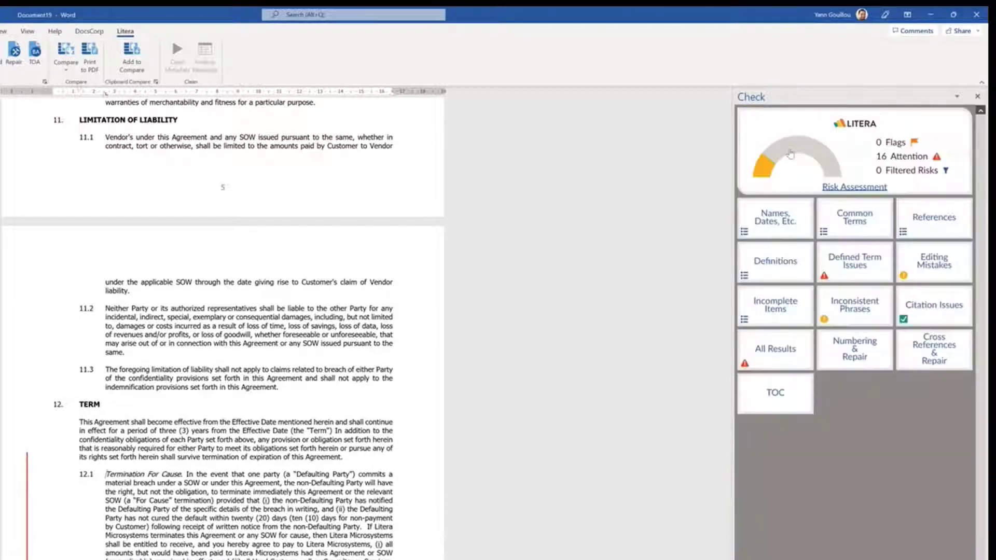
pyautogui.click(878, 309)
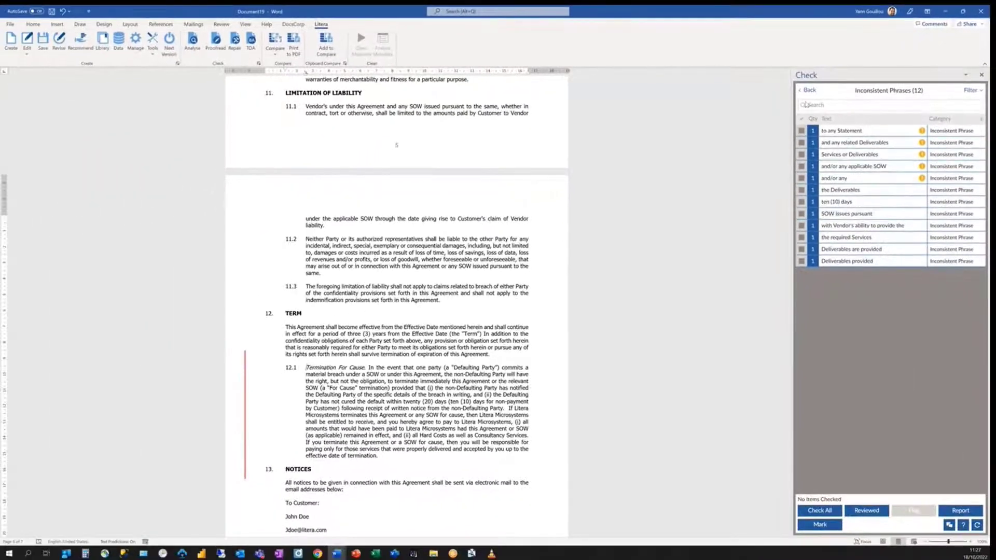
pyautogui.click(807, 90)
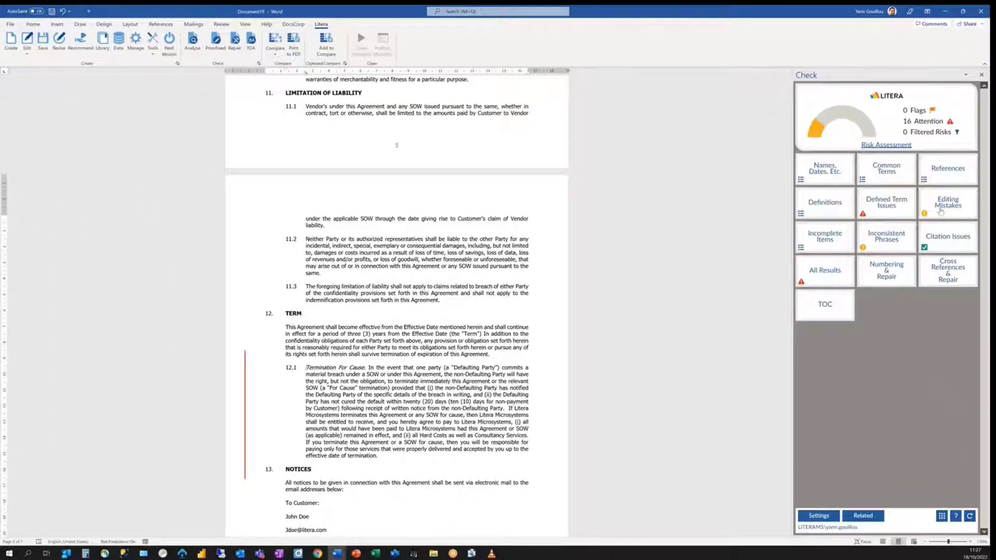
pyautogui.click(941, 206)
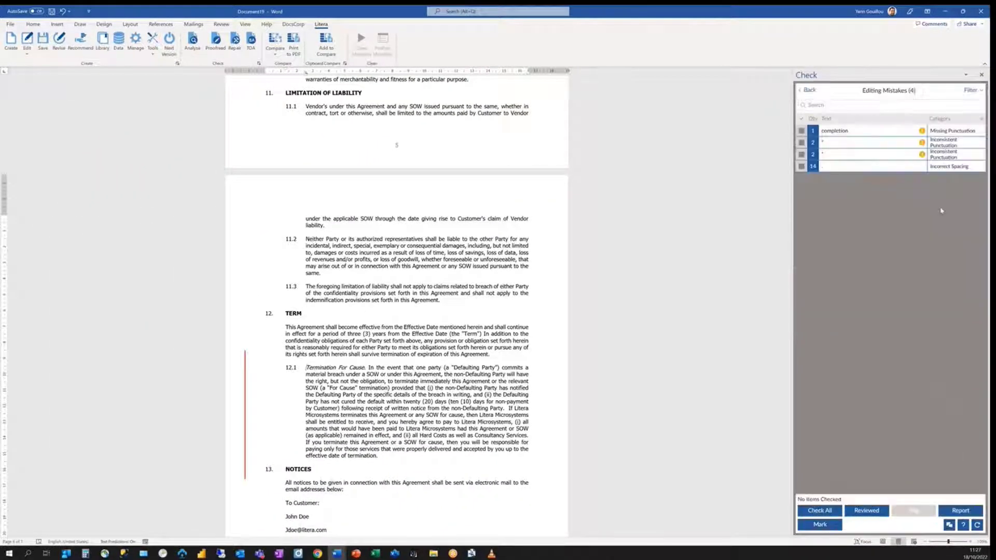
pyautogui.click(807, 90)
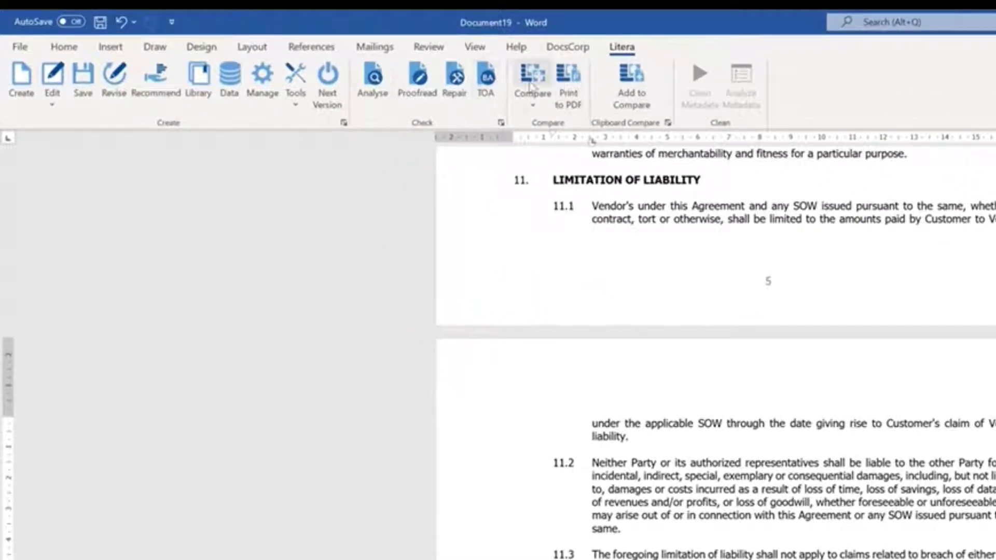
# - Start Litera Compare and save the agreement as MSAv3.docx as the modified file
pyautogui.click(531, 84)
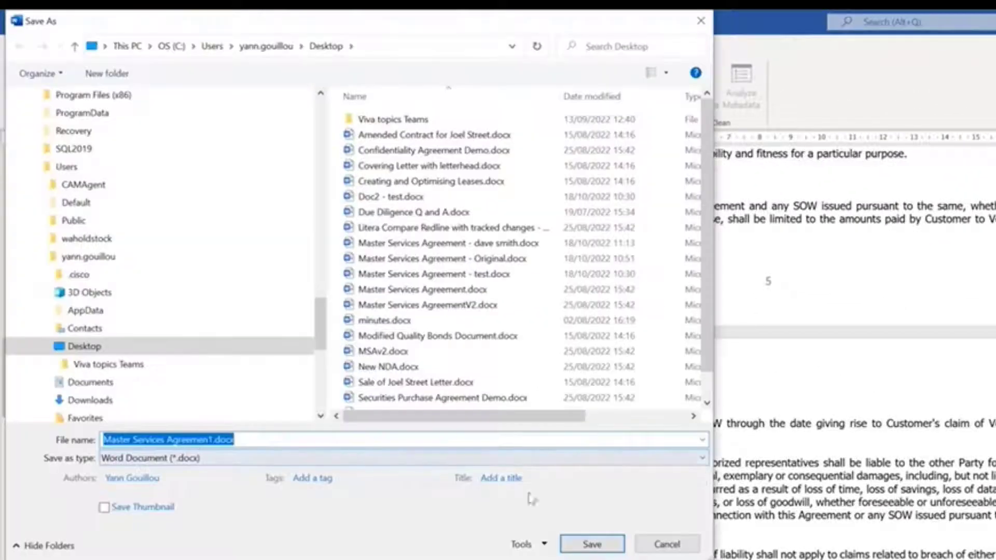
pyautogui.write('SA')
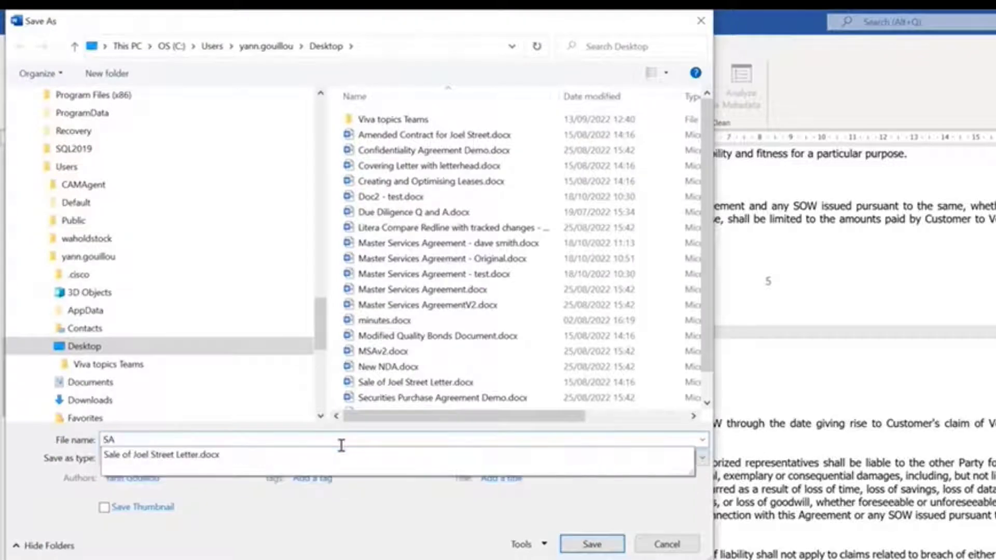
pyautogui.write('v3')
pyautogui.click(104, 439)
pyautogui.write('M')
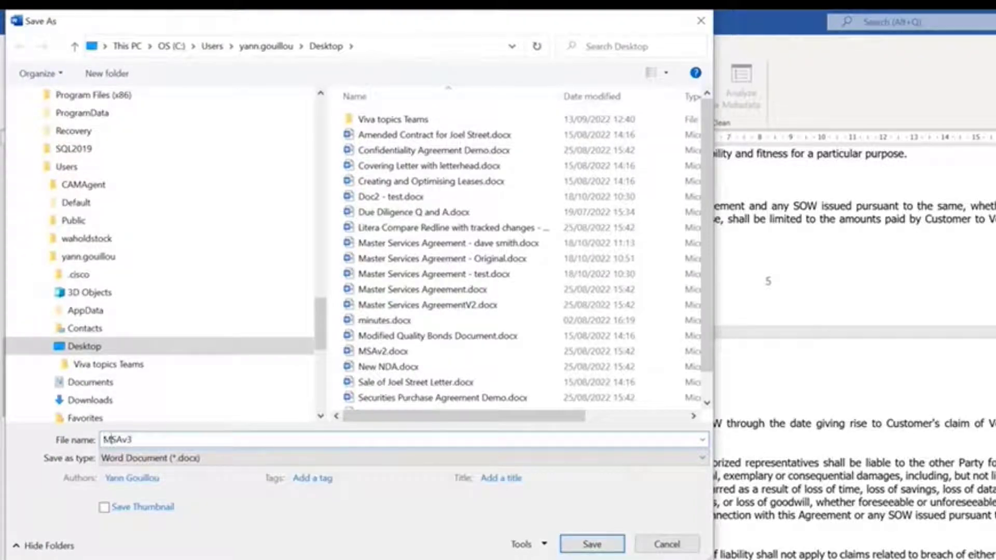
pyautogui.click(612, 551)
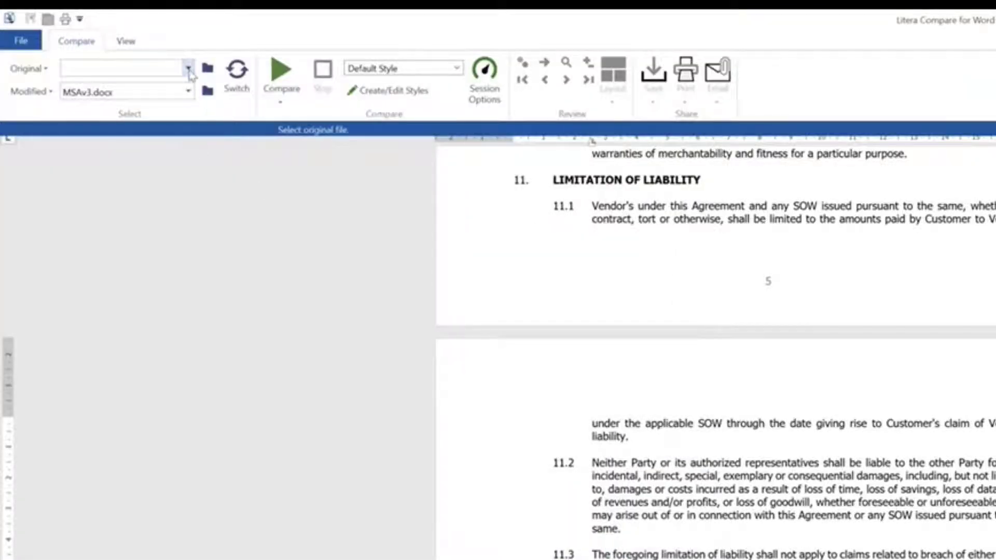
# - Choose MSAv2.docx as the original and generate the redline against MSAv3
pyautogui.click(189, 70)
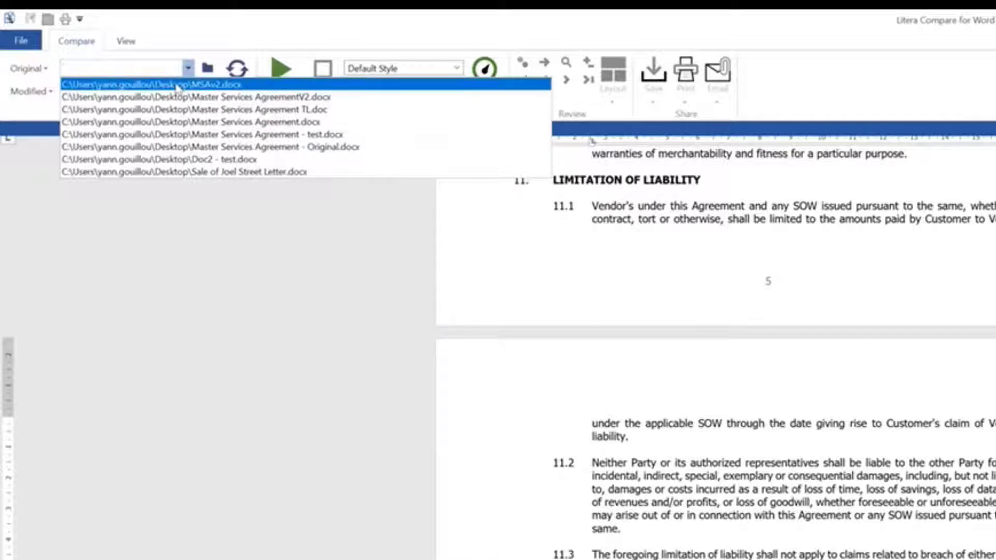
pyautogui.click(178, 85)
pyautogui.click(281, 72)
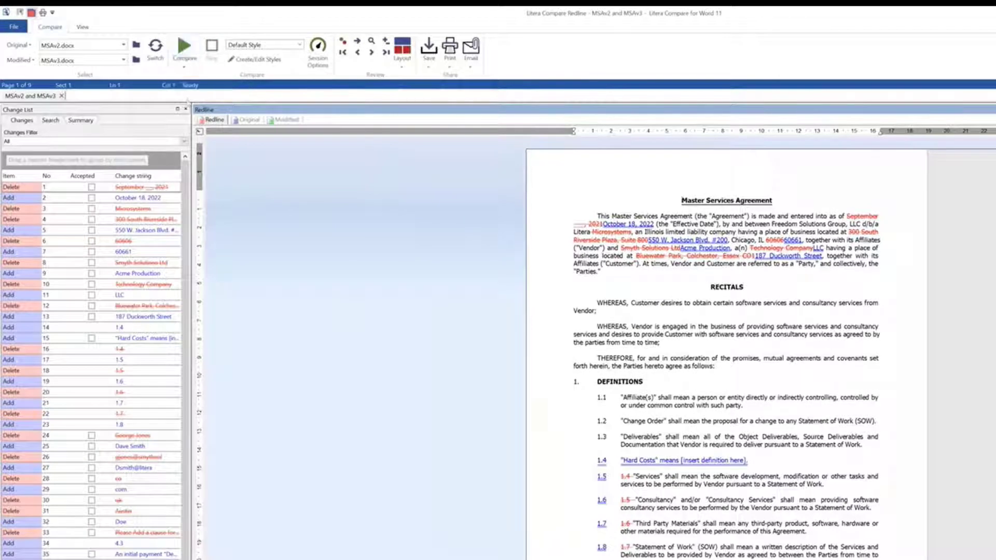
pyautogui.click(92, 187)
pyautogui.click(91, 198)
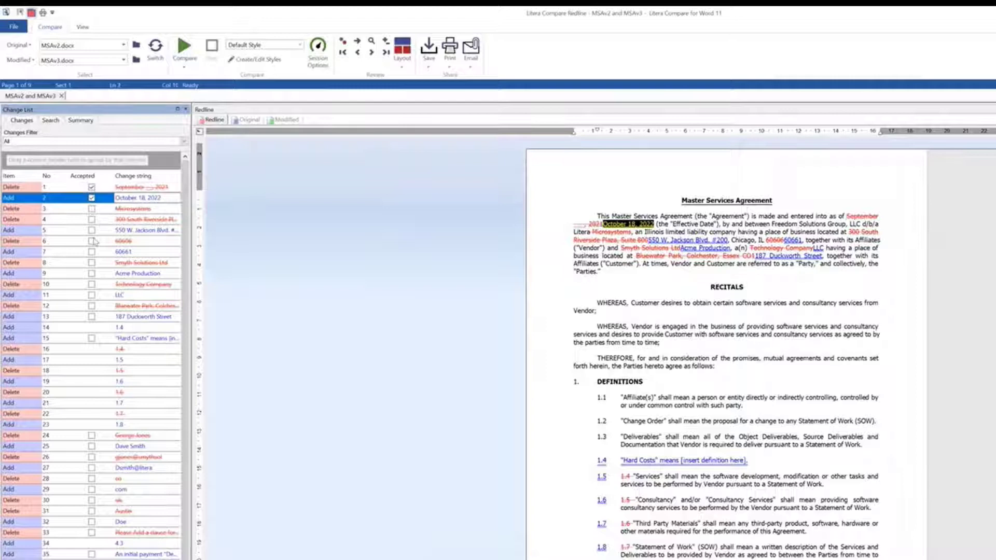
pyautogui.click(92, 241)
pyautogui.click(93, 253)
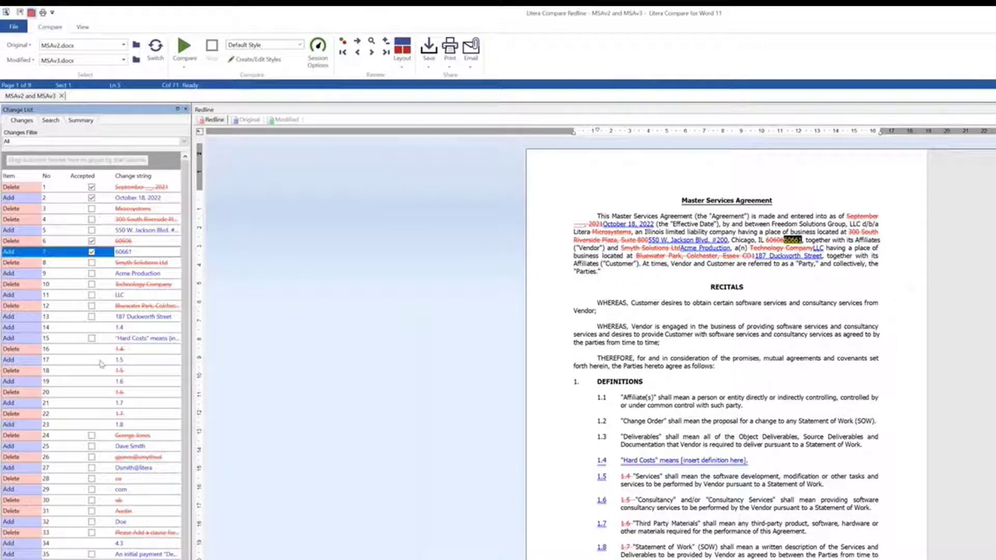
pyautogui.click(93, 318)
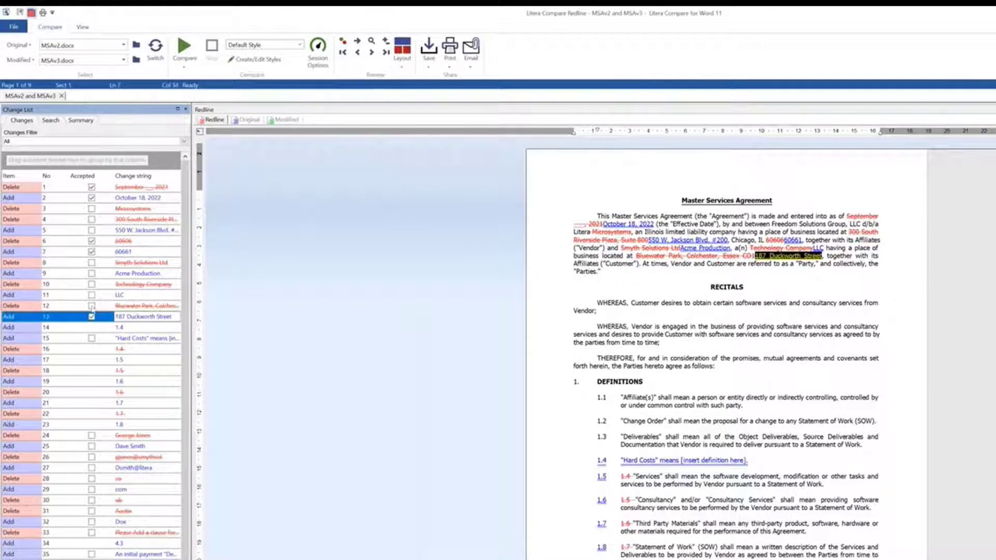
pyautogui.click(92, 306)
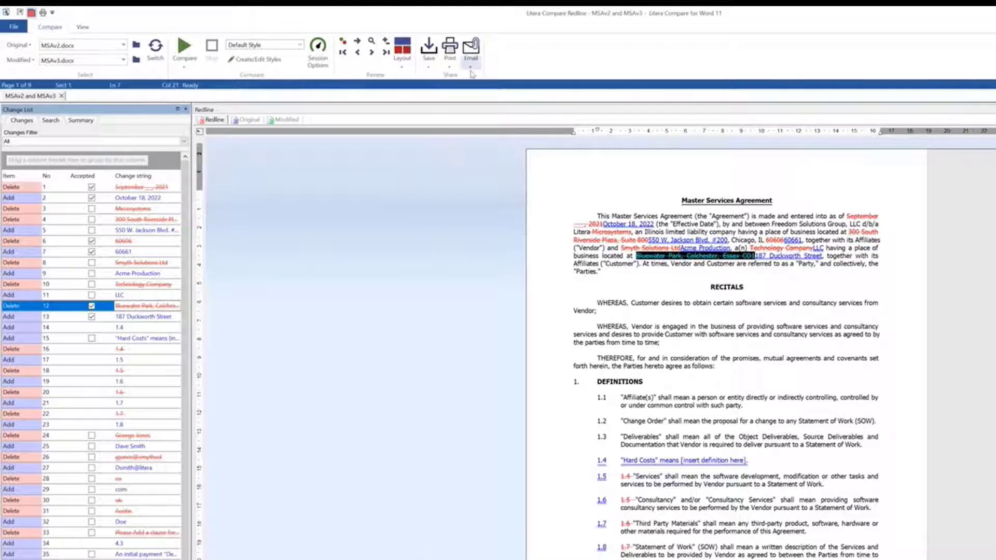
# - Email the comparison files with Redline Pages included as PDF, creating a new message
pyautogui.click(472, 52)
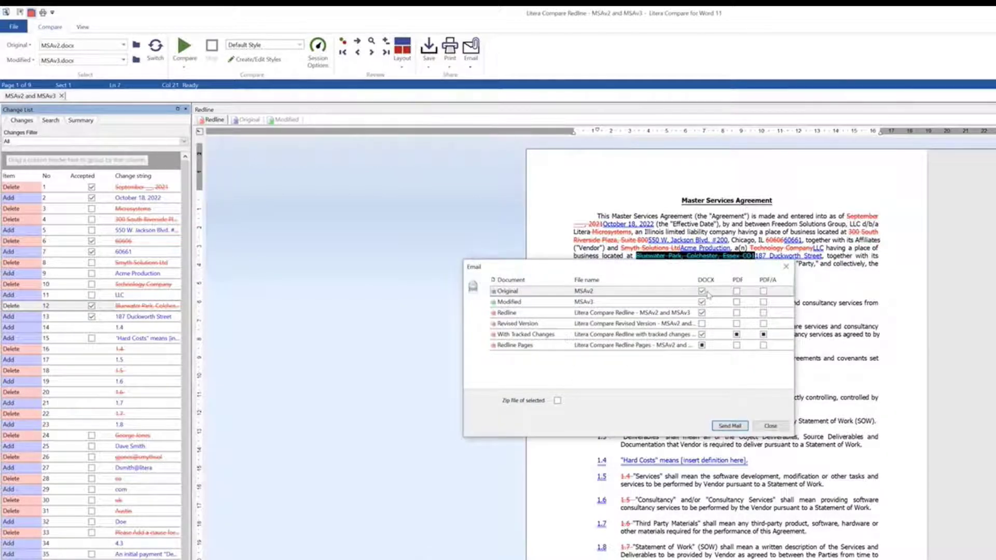
pyautogui.click(736, 345)
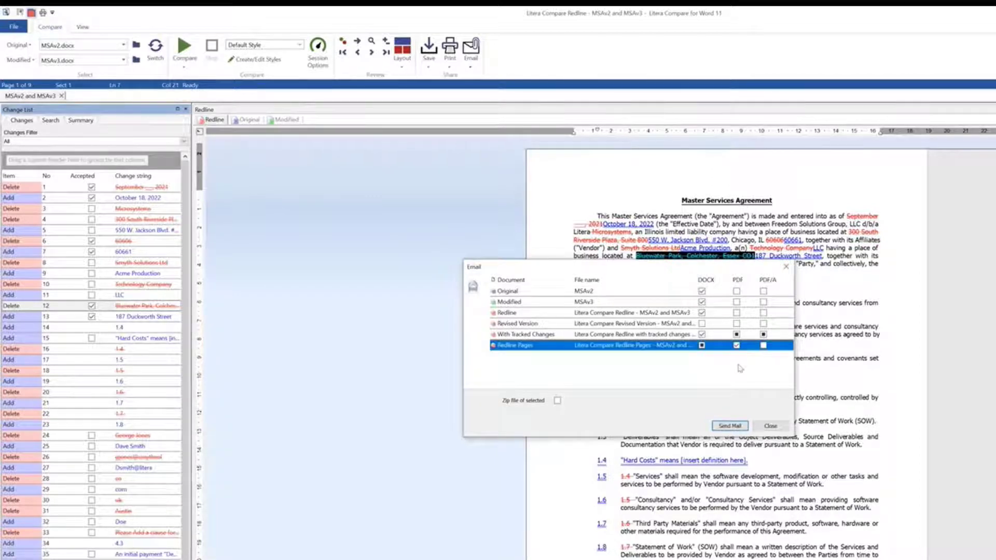
pyautogui.click(734, 429)
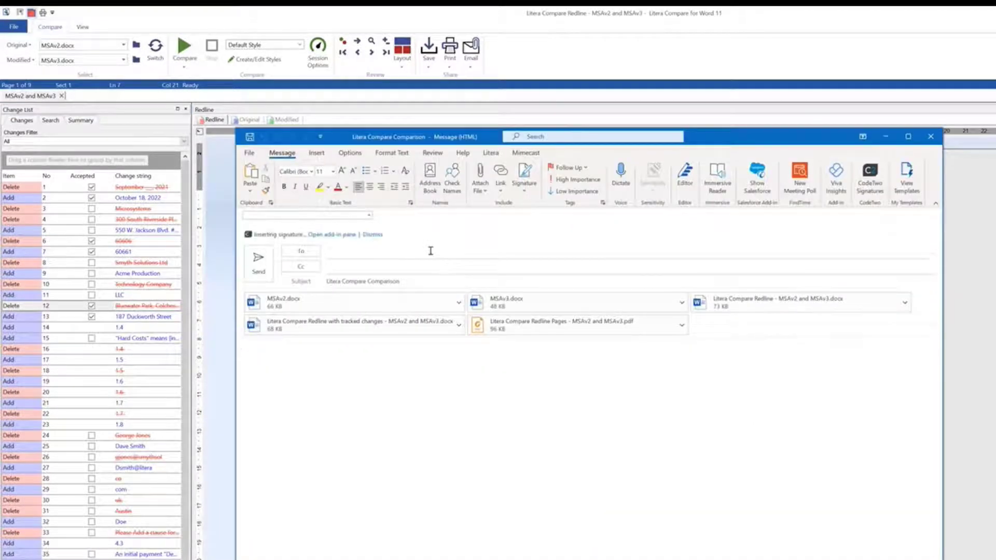
# - Address the Litera Compare Comparison email to the recipient and send it
pyautogui.click(423, 254)
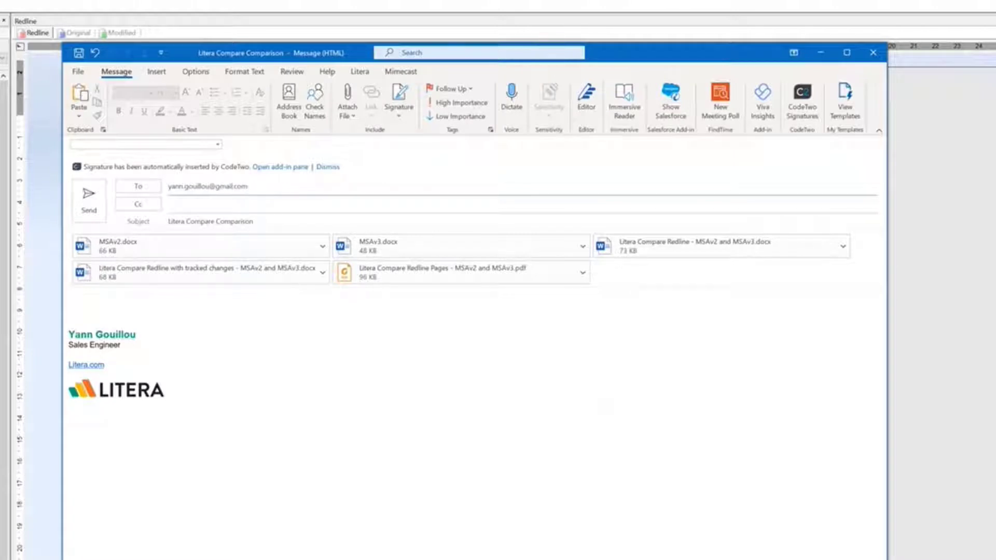
pyautogui.click(103, 213)
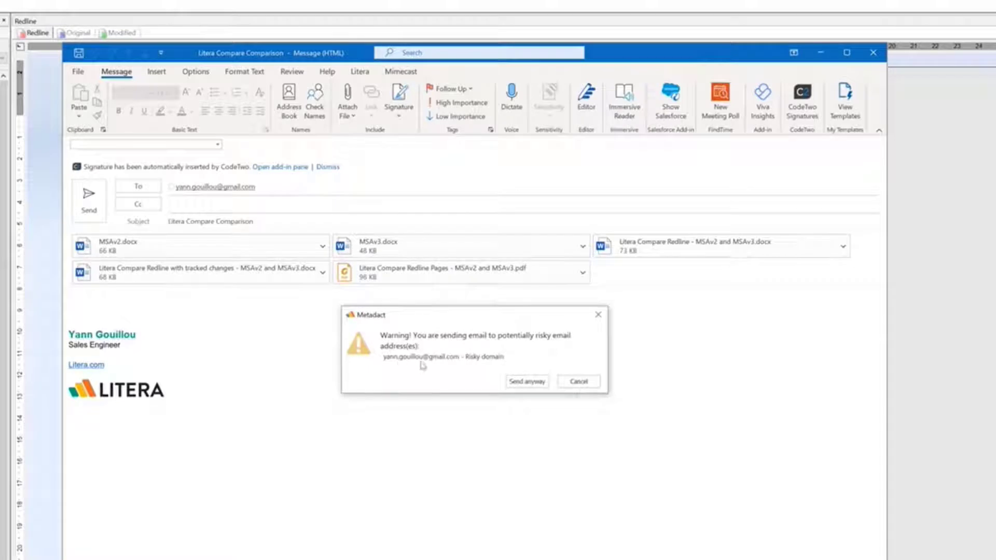
# - Send anyway with Comments set to Delete and Tracked Changes to Leave, cleaning all five attachments
pyautogui.click(518, 381)
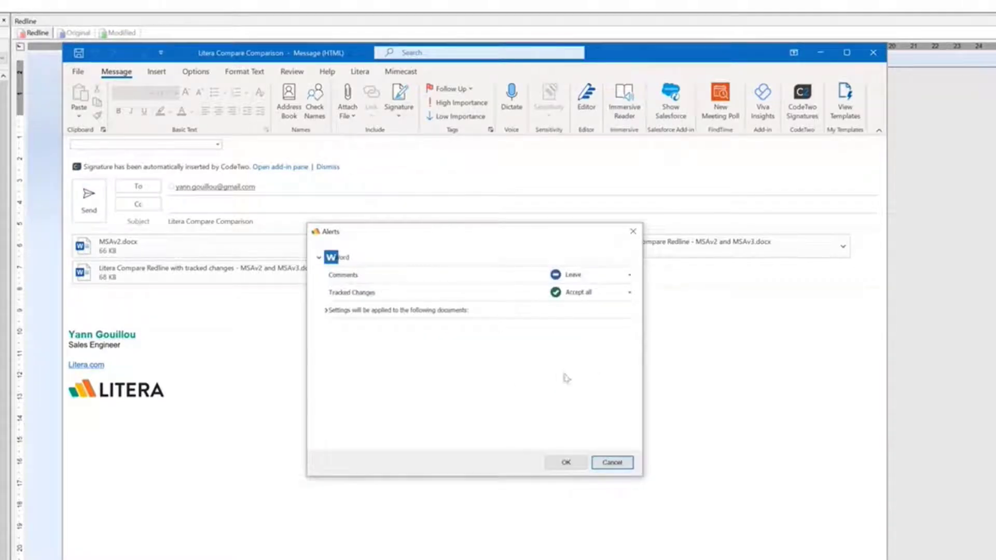
pyautogui.click(326, 310)
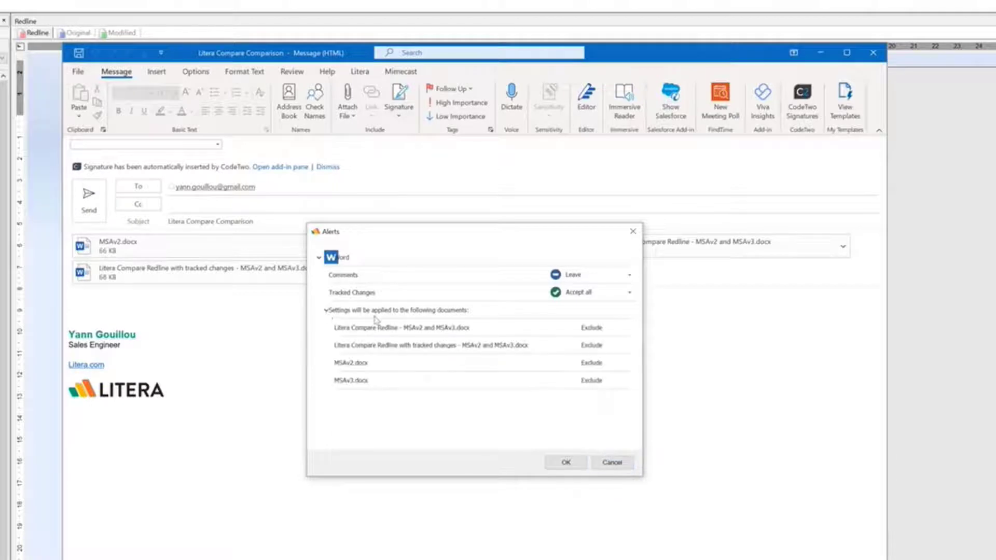
pyautogui.click(628, 275)
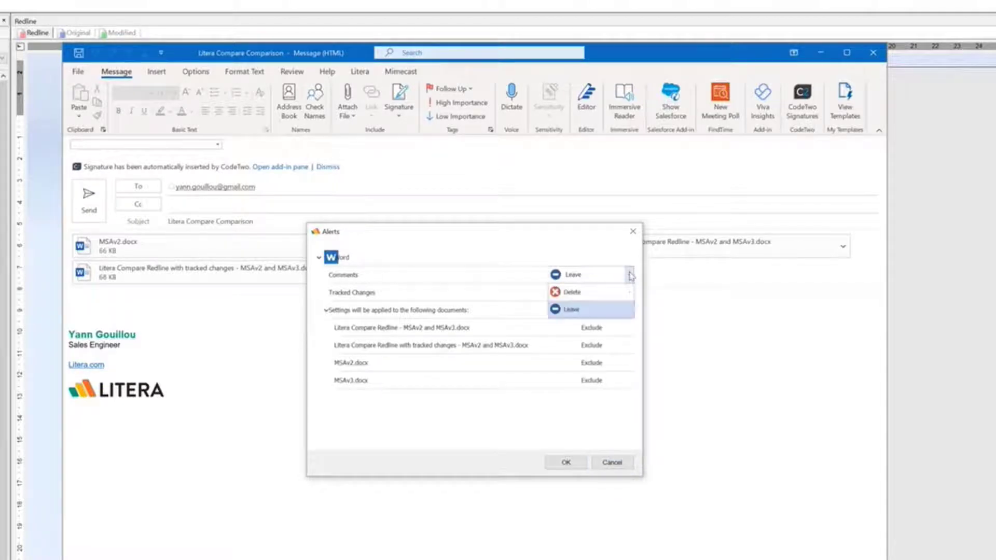
pyautogui.click(623, 292)
pyautogui.click(629, 293)
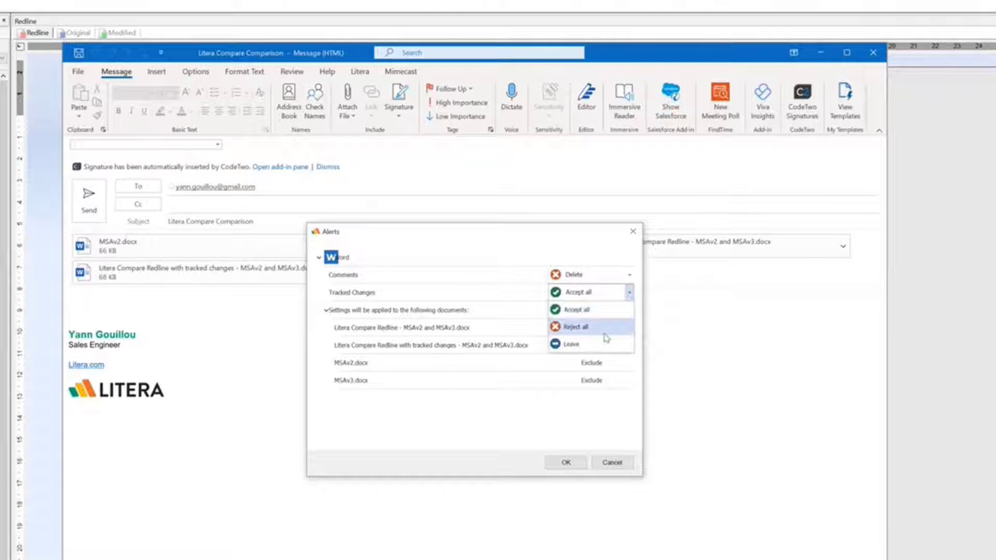
pyautogui.click(597, 348)
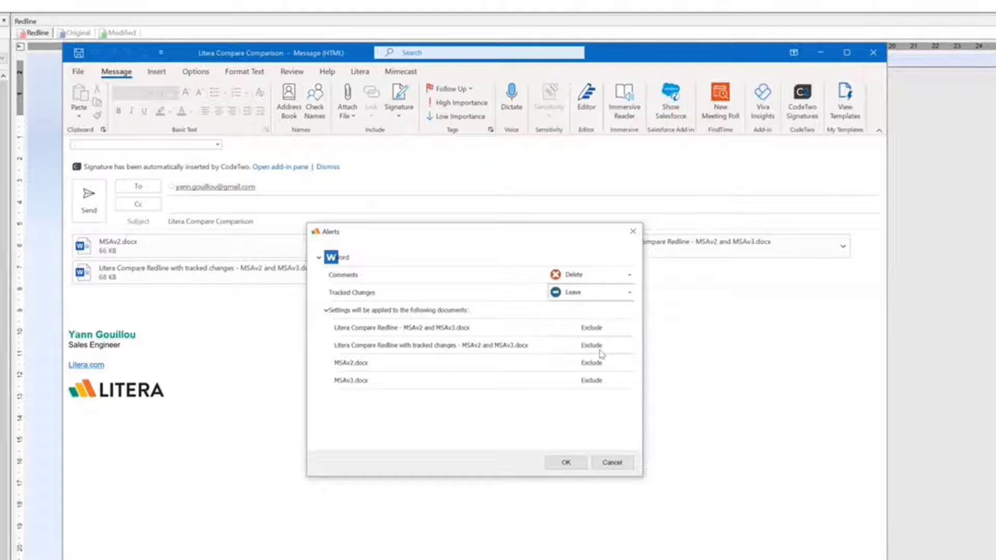
pyautogui.click(568, 463)
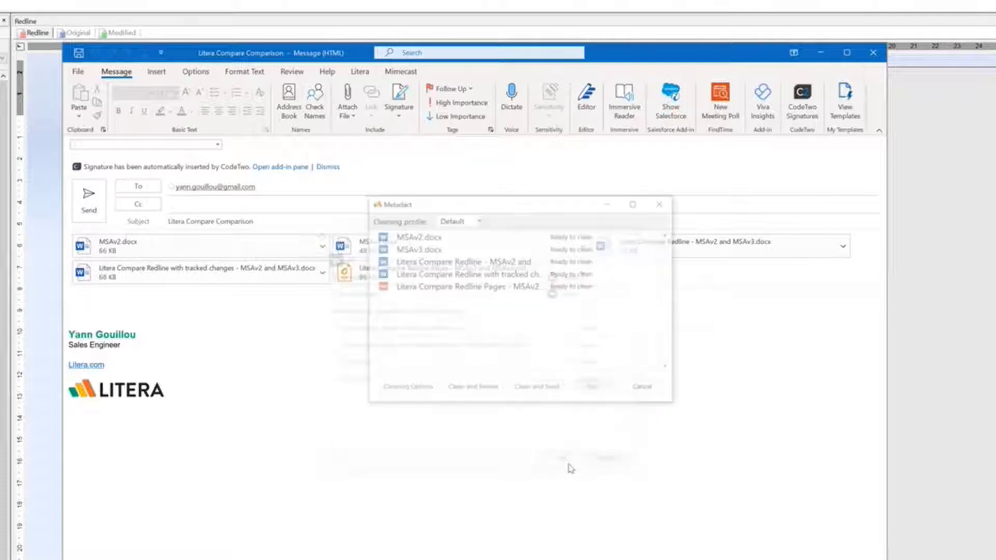
pyautogui.click(539, 388)
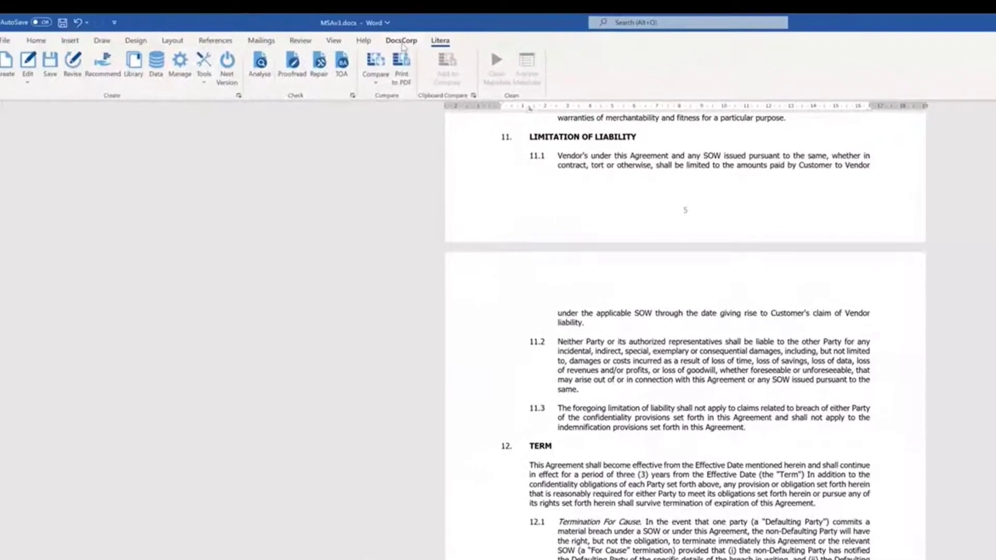
# - Use the DocsCorp ribbon's pdfDocs command to open MSAv3 as a PDF in pdfDocs
pyautogui.click(410, 46)
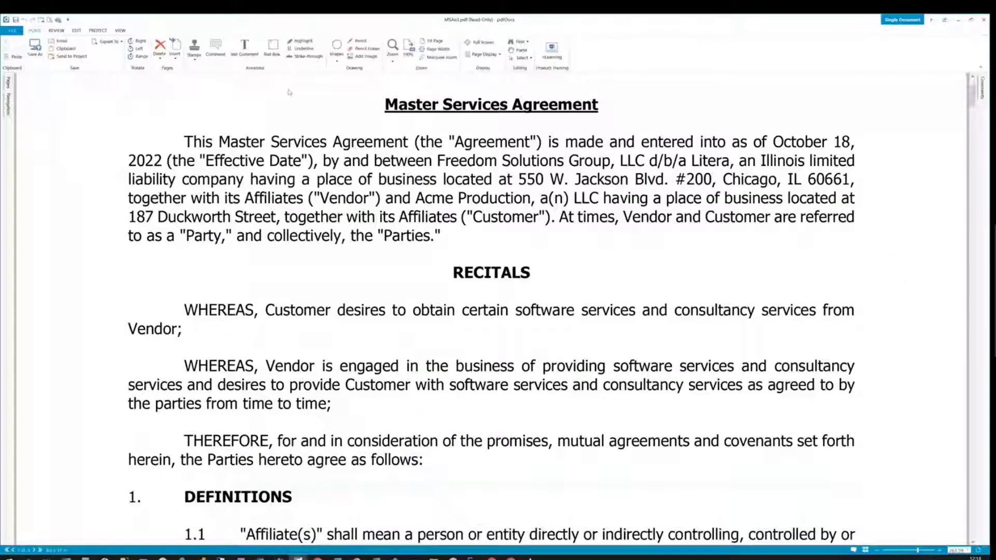
pyautogui.scroll(-1, 350, 195)
pyautogui.scroll(-2, 408, 282)
pyautogui.scroll(-2, 408, 283)
pyautogui.moveTo(387, 376); pyautogui.dragTo(499, 375)
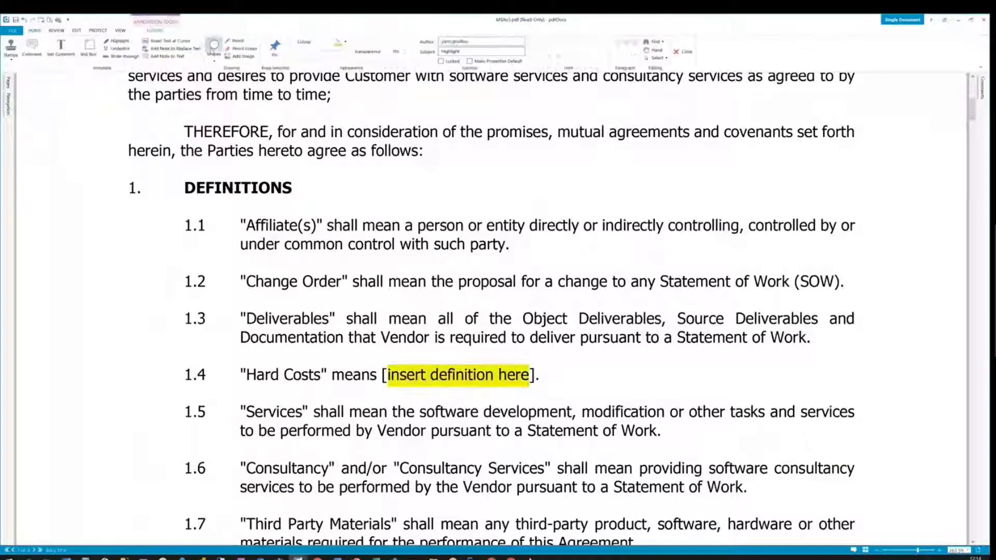
# - Add a Text Comment beside item 1.4 for Hard Costs and stamp the pages with the DRAFT watermark
pyautogui.click(61, 53)
pyautogui.click(715, 372)
pyautogui.write('We need')
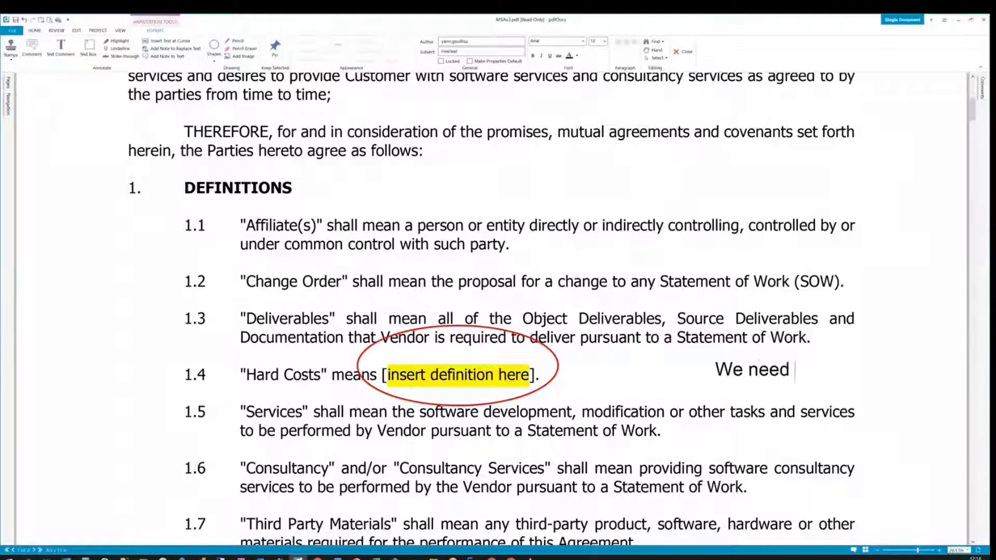
pyautogui.write(' a definition.')
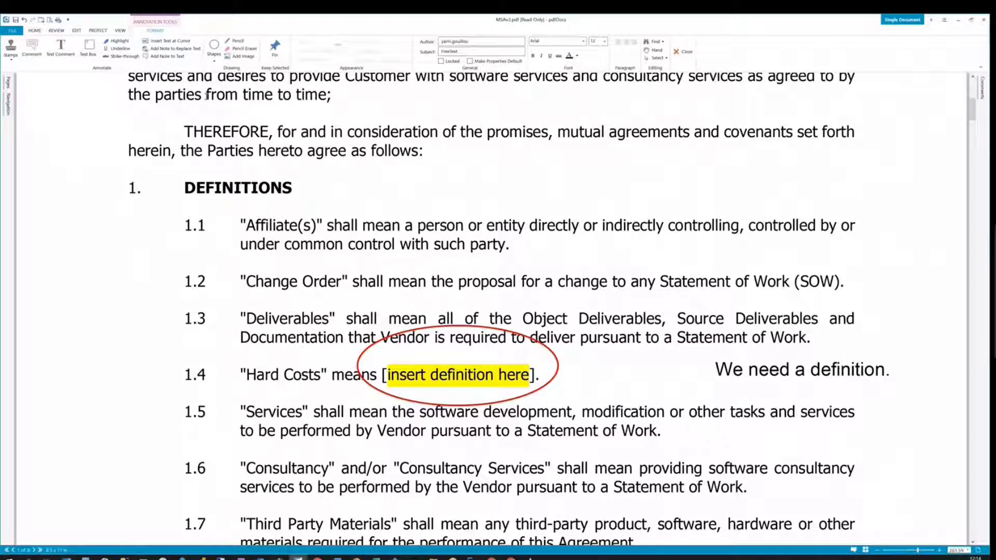
pyautogui.click(76, 30)
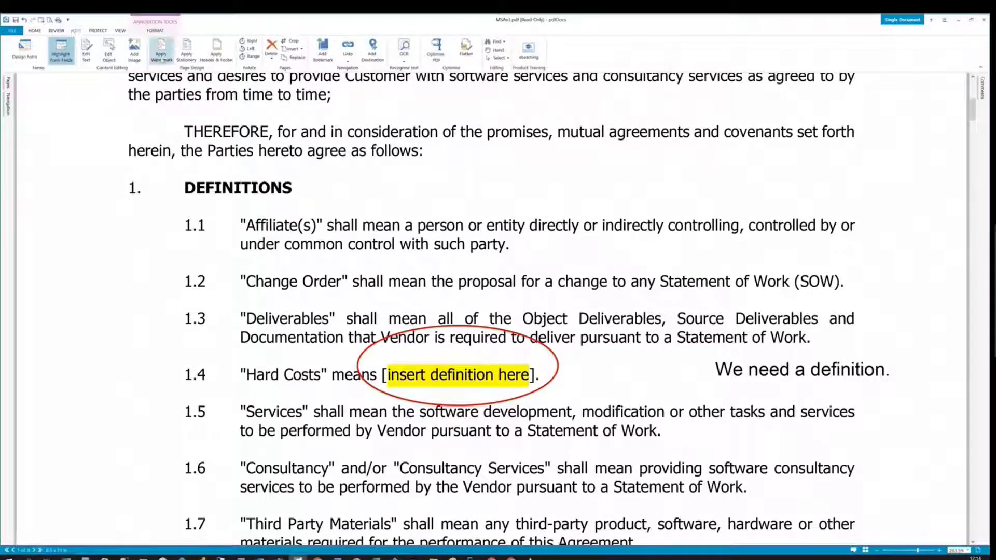
pyautogui.click(162, 53)
pyautogui.click(174, 159)
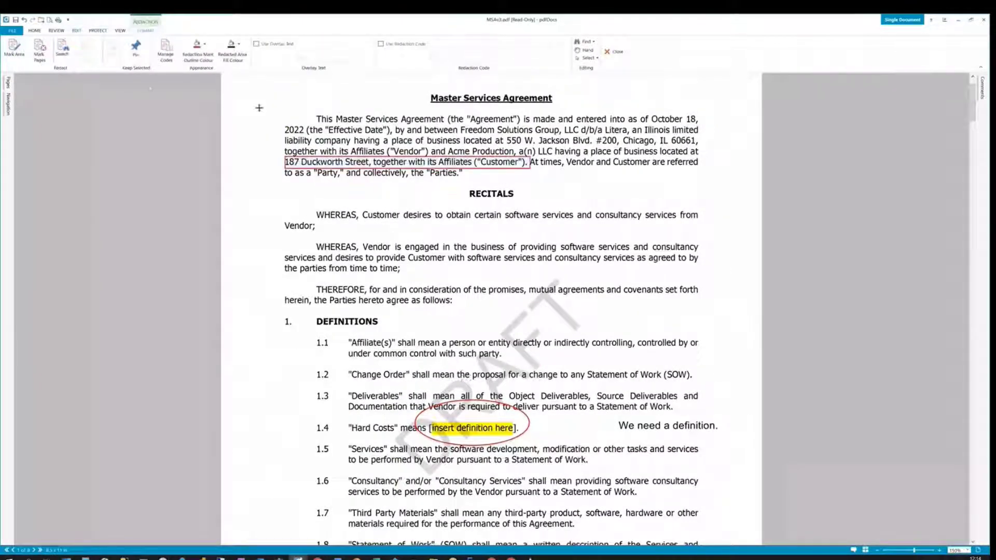
# - Apply the marked redaction over the Customer's address and confirm it permanently
pyautogui.click(111, 54)
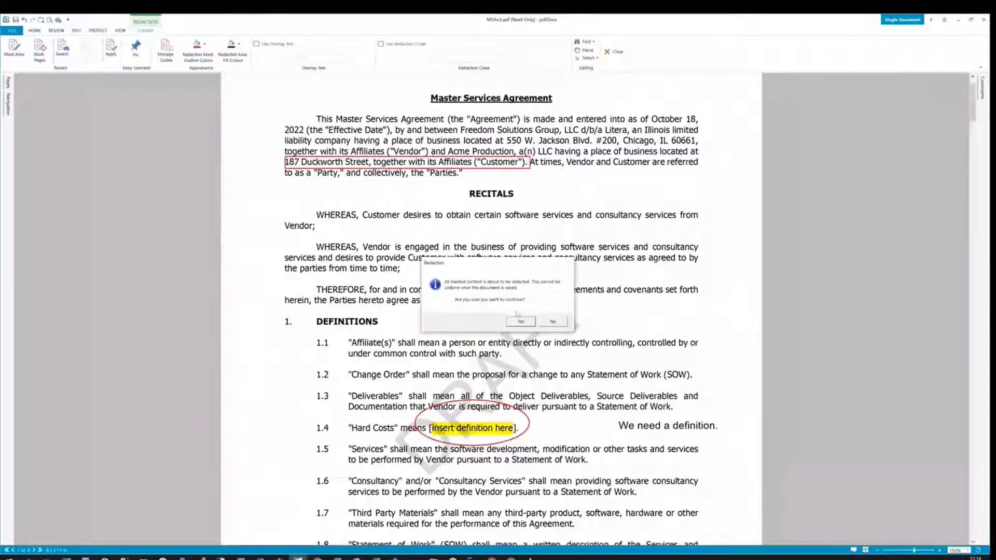
pyautogui.click(521, 322)
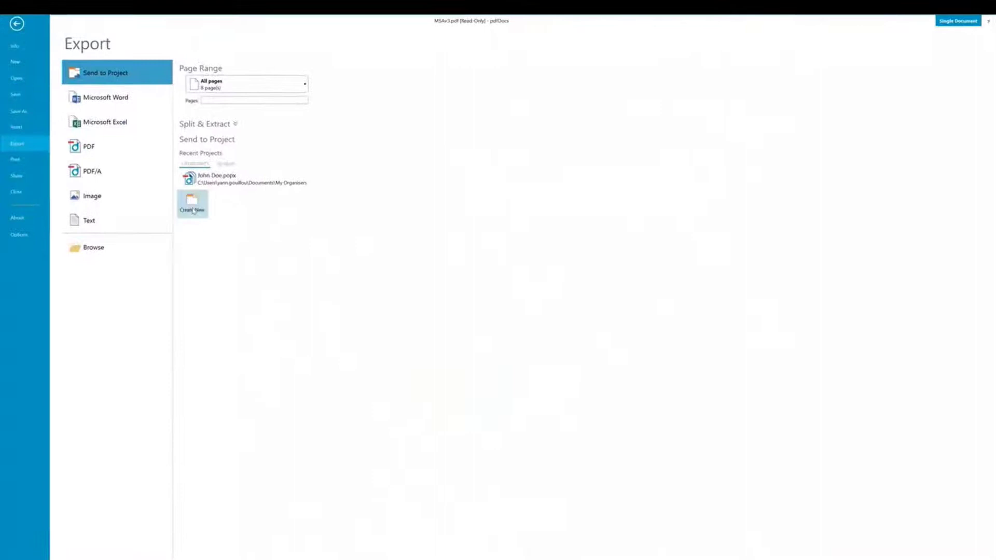
# - Create a new Binder project named John Doe containing the MSAv3 PDF
pyautogui.click(97, 378)
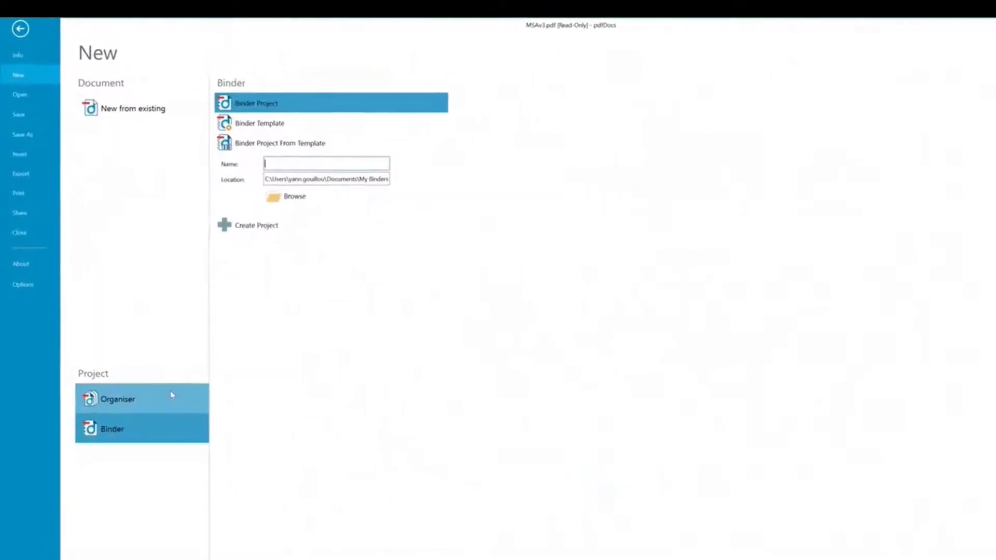
pyautogui.write('MSA Test')
pyautogui.click(255, 228)
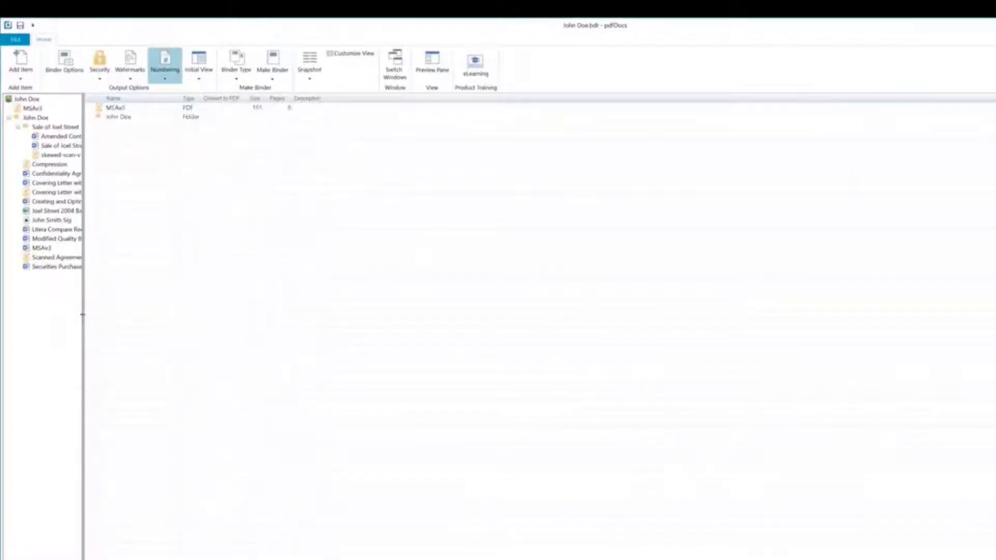
# - Widen the document tree, check the Binder Type, and bring up Binder Options
pyautogui.moveTo(85, 315); pyautogui.dragTo(115, 314)
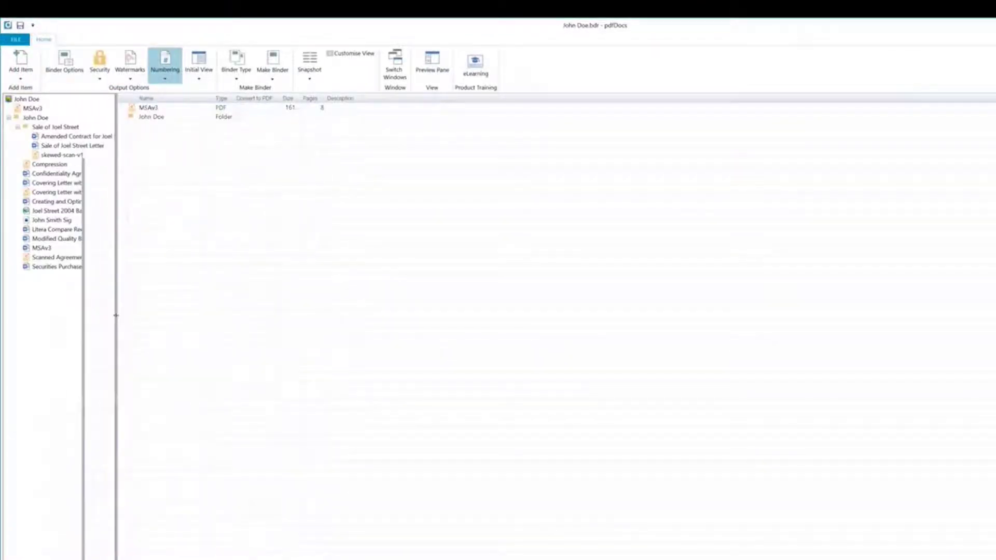
pyautogui.click(236, 74)
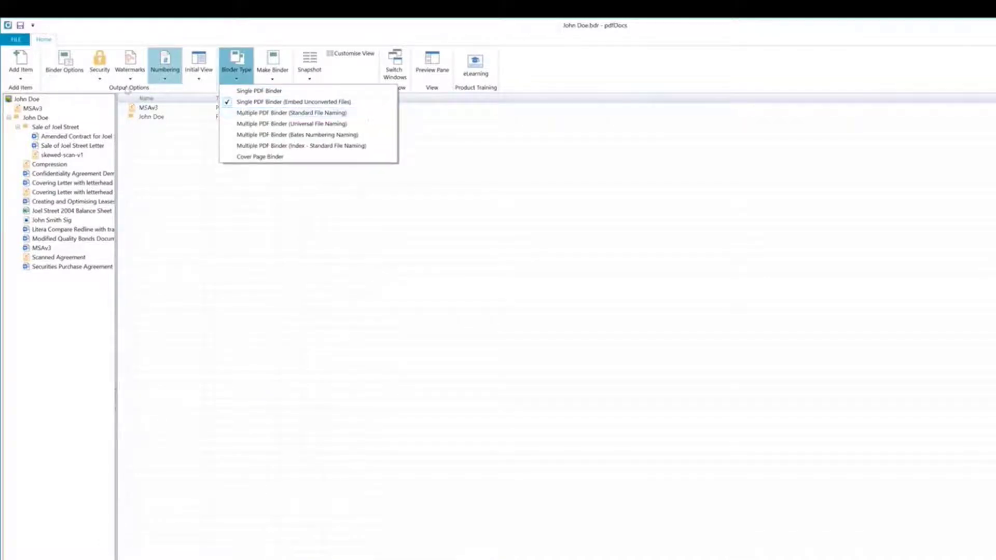
pyautogui.click(68, 68)
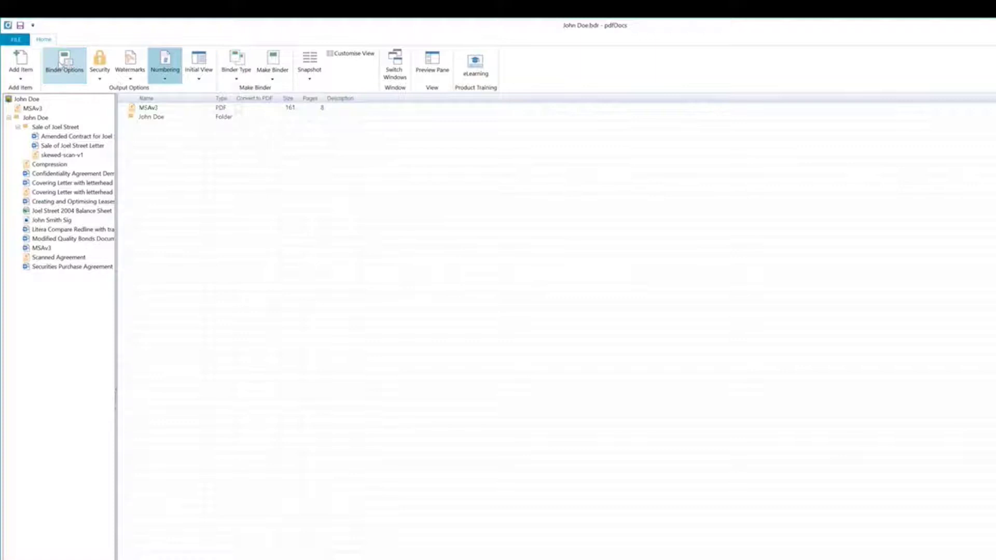
pyautogui.click(69, 68)
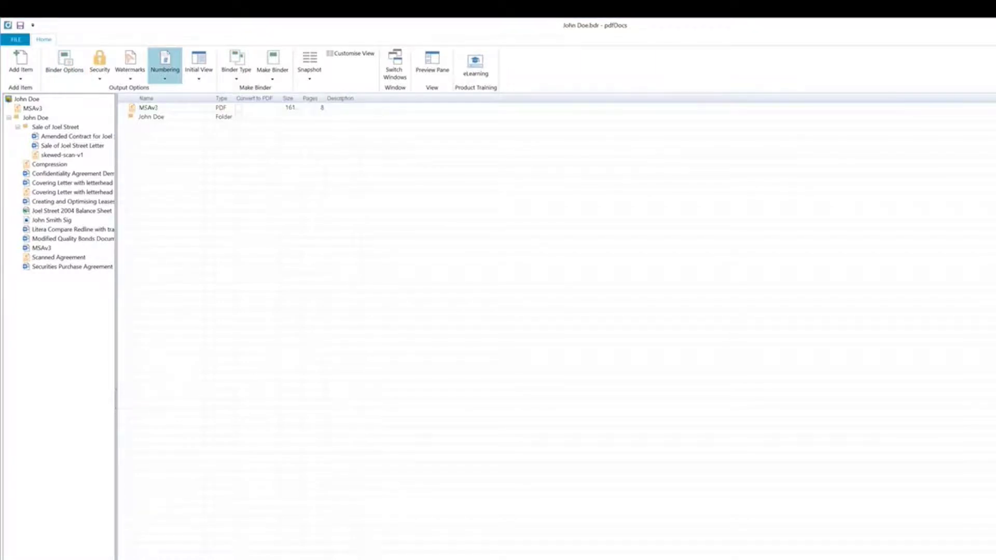
pyautogui.moveTo(317, 182); pyautogui.dragTo(377, 184)
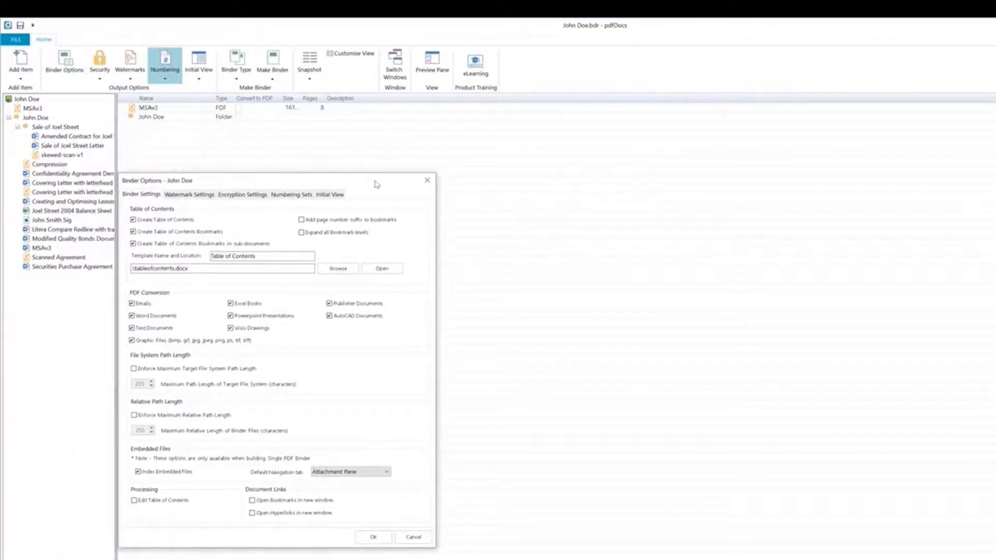
# - Review the Watermark, Encryption and Page Numbering settings, close them and start Make Binder
pyautogui.click(207, 196)
pyautogui.click(238, 195)
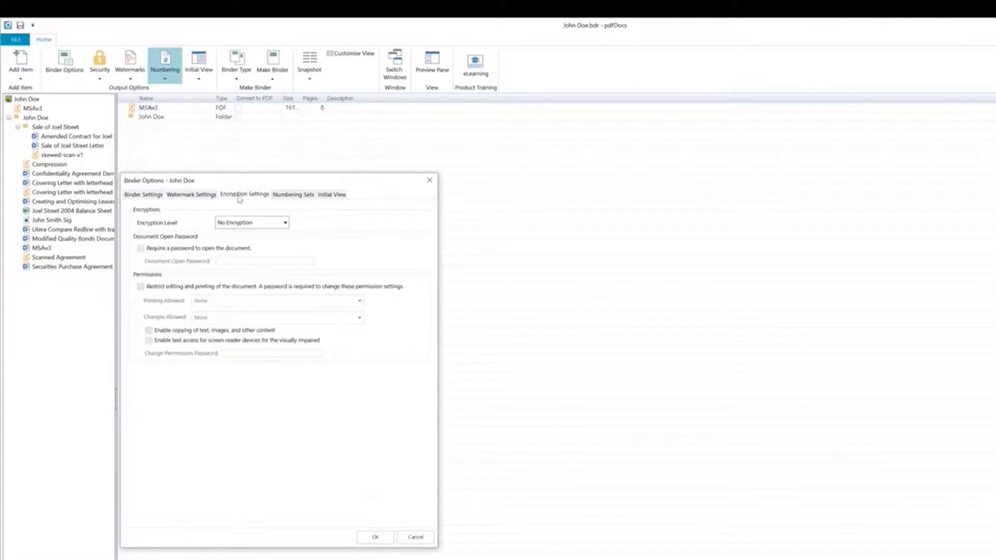
pyautogui.click(294, 196)
pyautogui.click(232, 206)
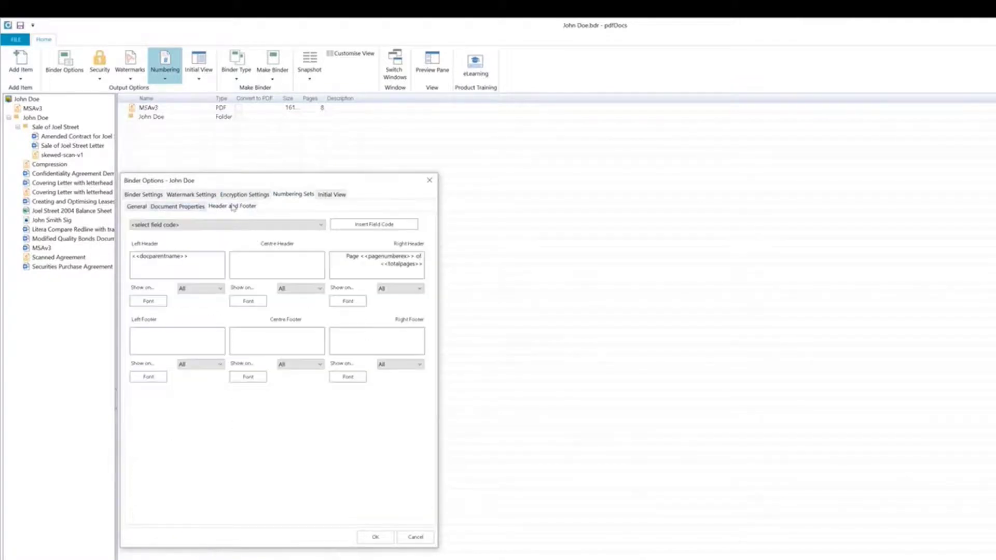
pyautogui.click(426, 185)
pyautogui.click(273, 63)
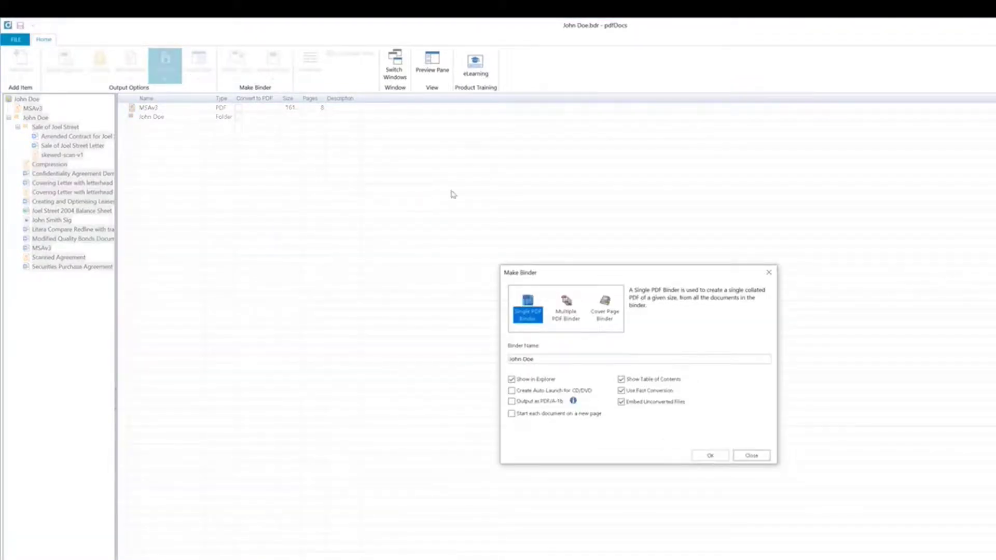
# - Build the John Doe binder into one PDF opening on a Table of Contents of 16 documents
pyautogui.click(709, 454)
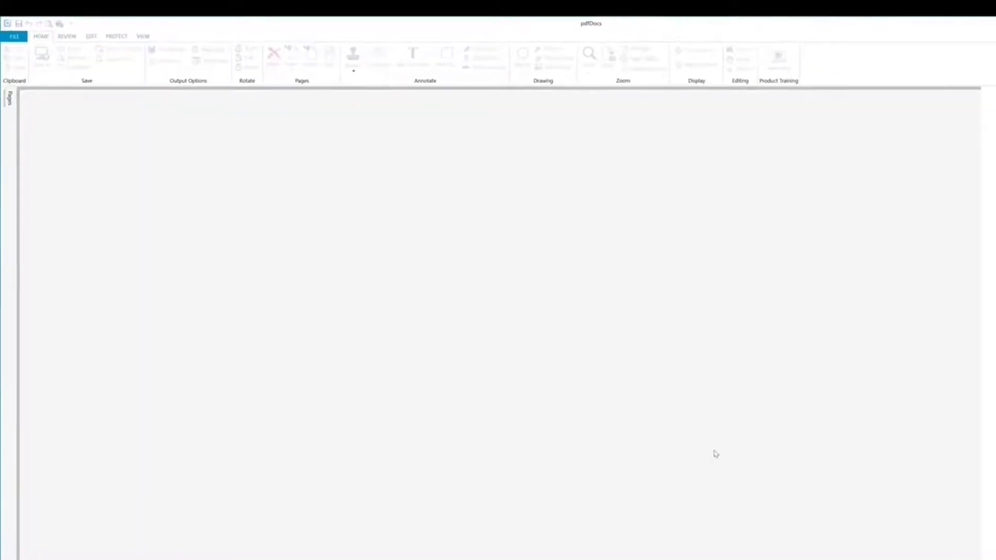
pyautogui.scroll(-5, 603, 382)
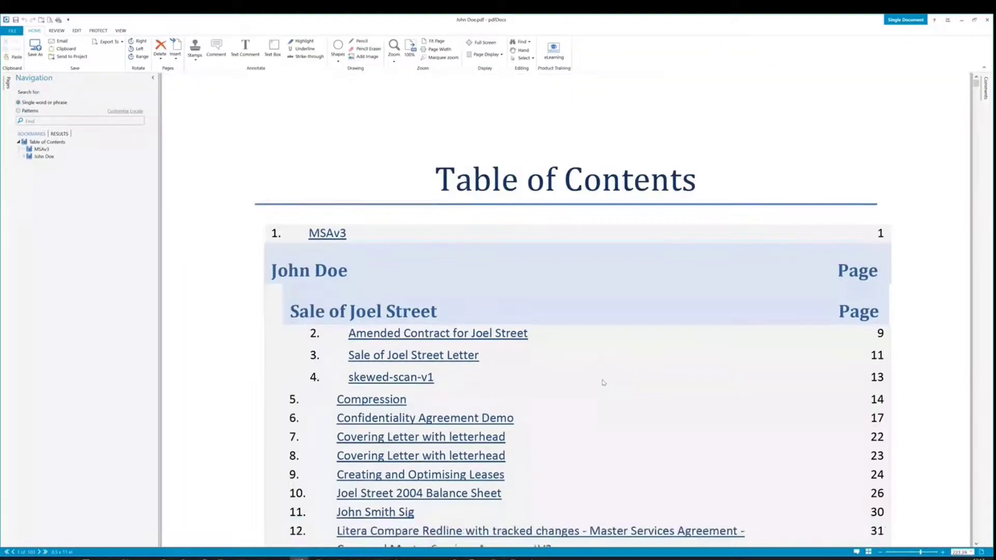
pyautogui.scroll(-5, 603, 382)
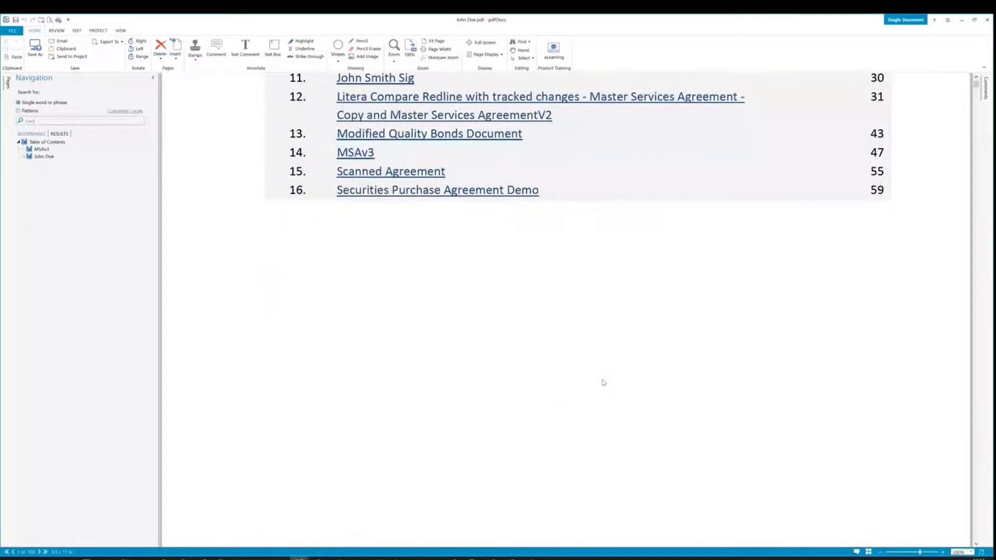